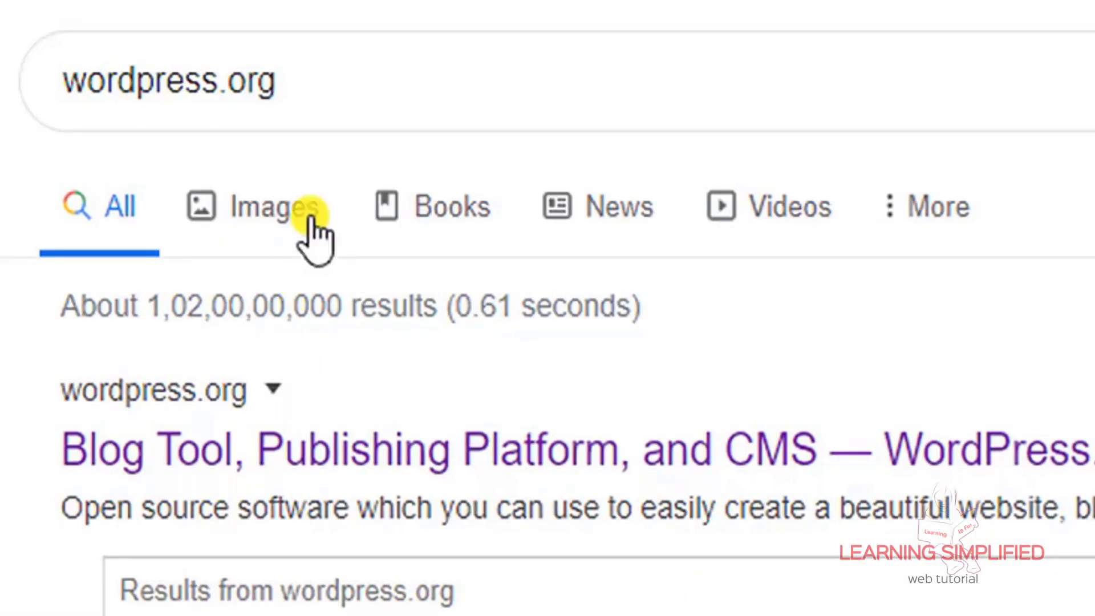
Run a Google search for wordpress.org
drag(60, 80, 287, 90)
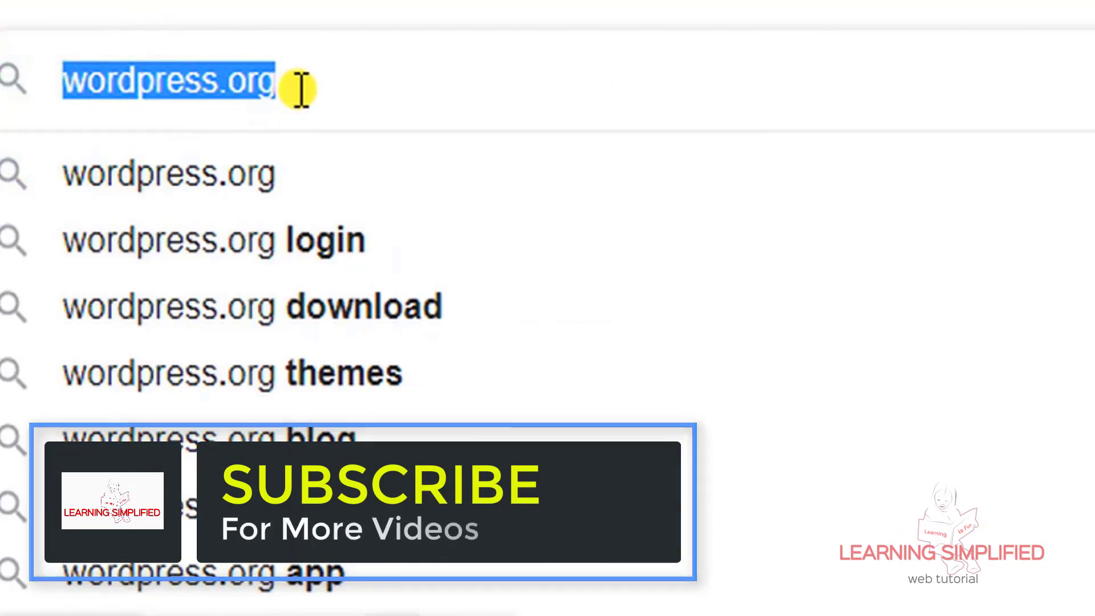
click(296, 89)
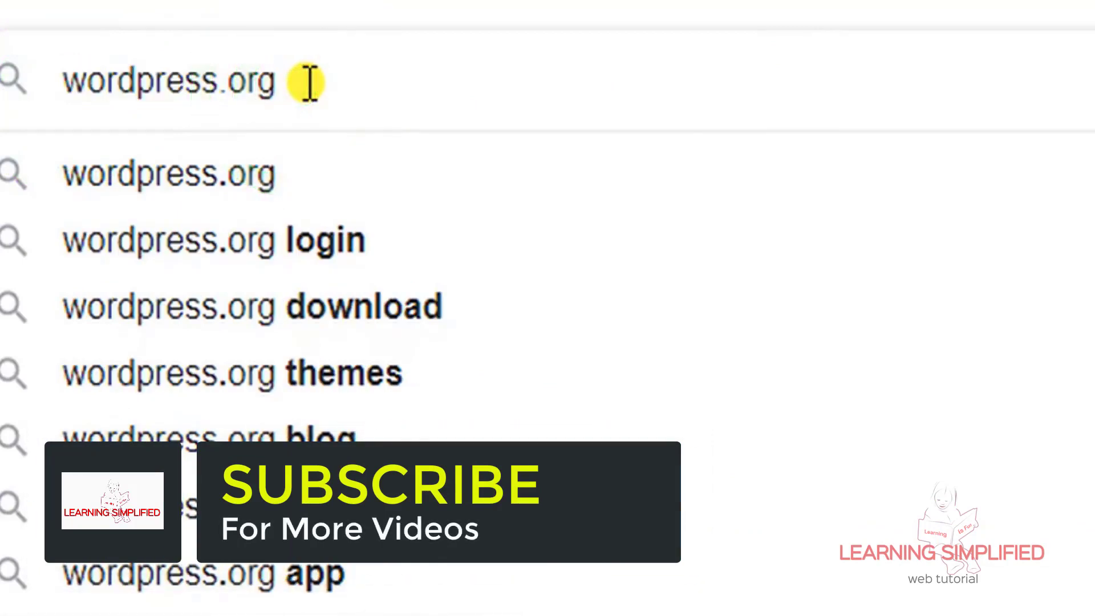
key(Return)
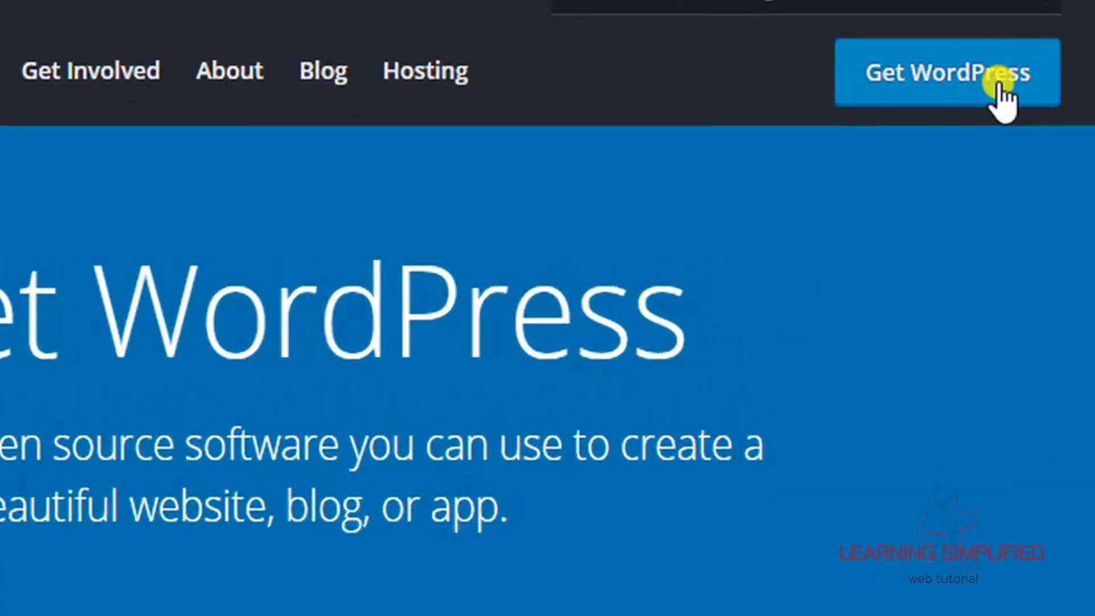
Go to the Get WordPress page to download WordPress 5.3.2
click(951, 85)
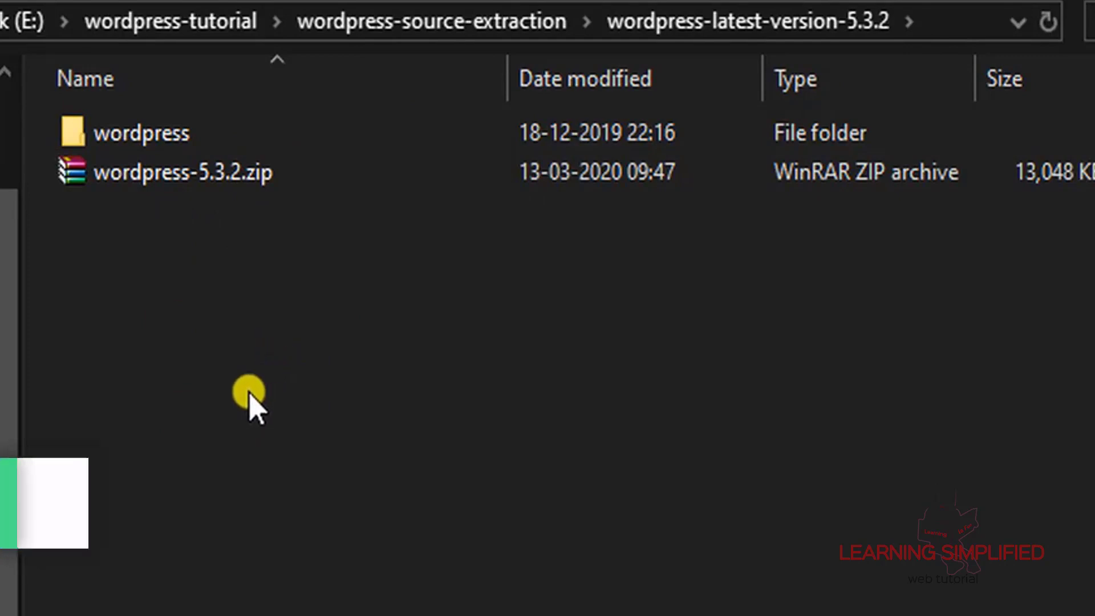
Open the extracted wordpress folder, then bring up the C:\wamp64\www window
right_click(245, 180)
click(1067, 313)
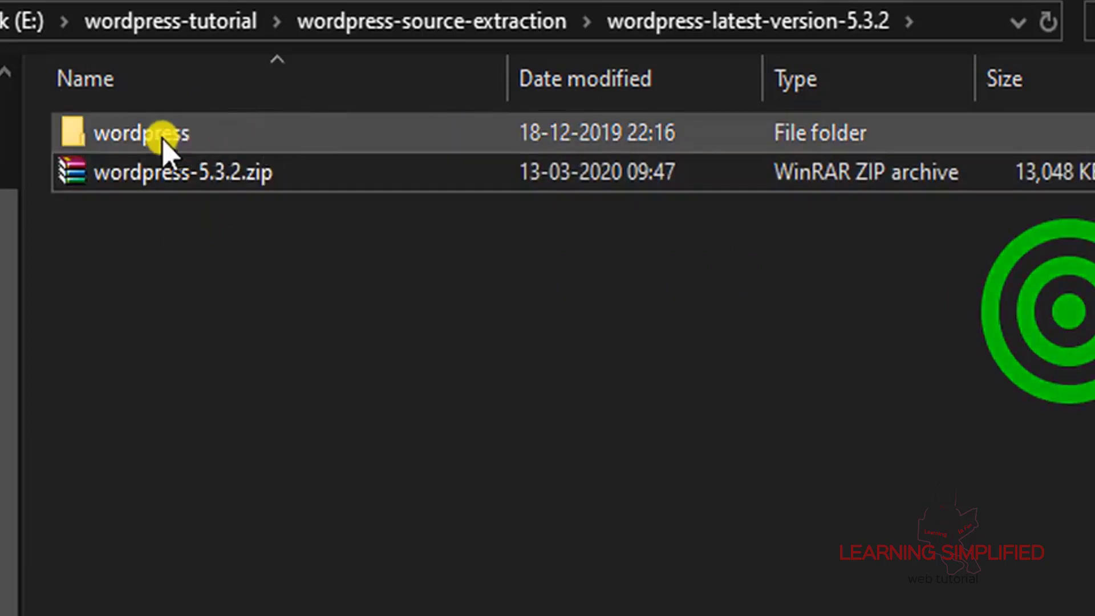
click(224, 134)
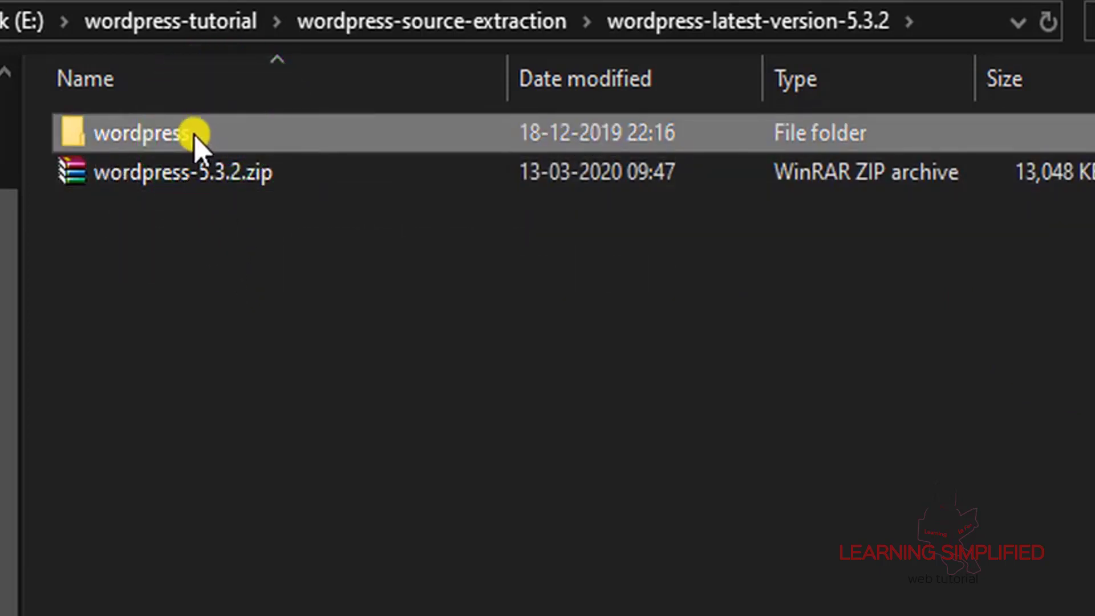
double_click(195, 134)
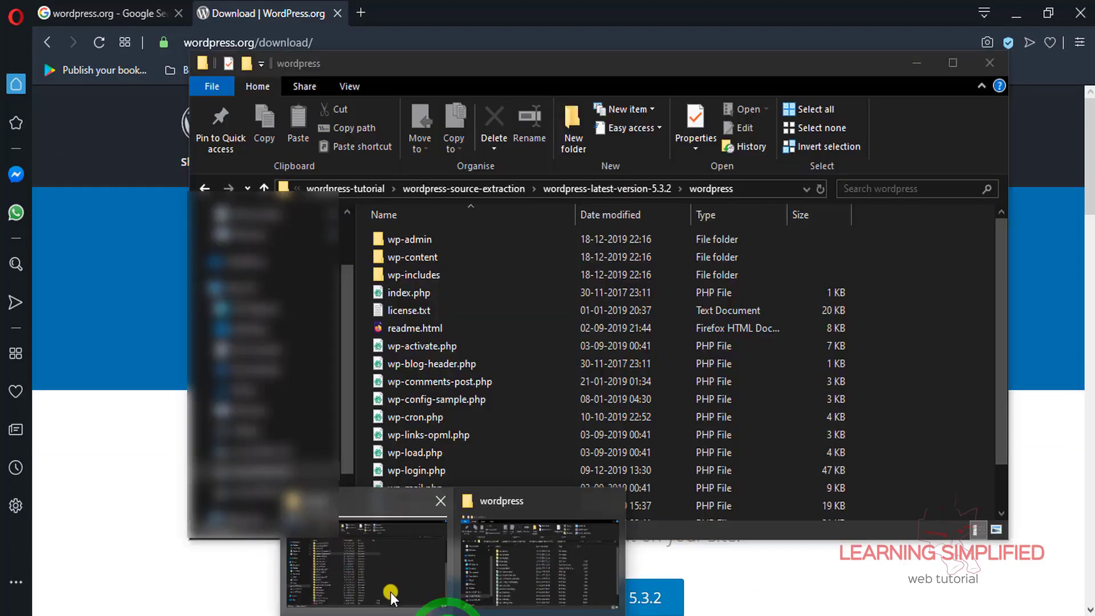
click(391, 592)
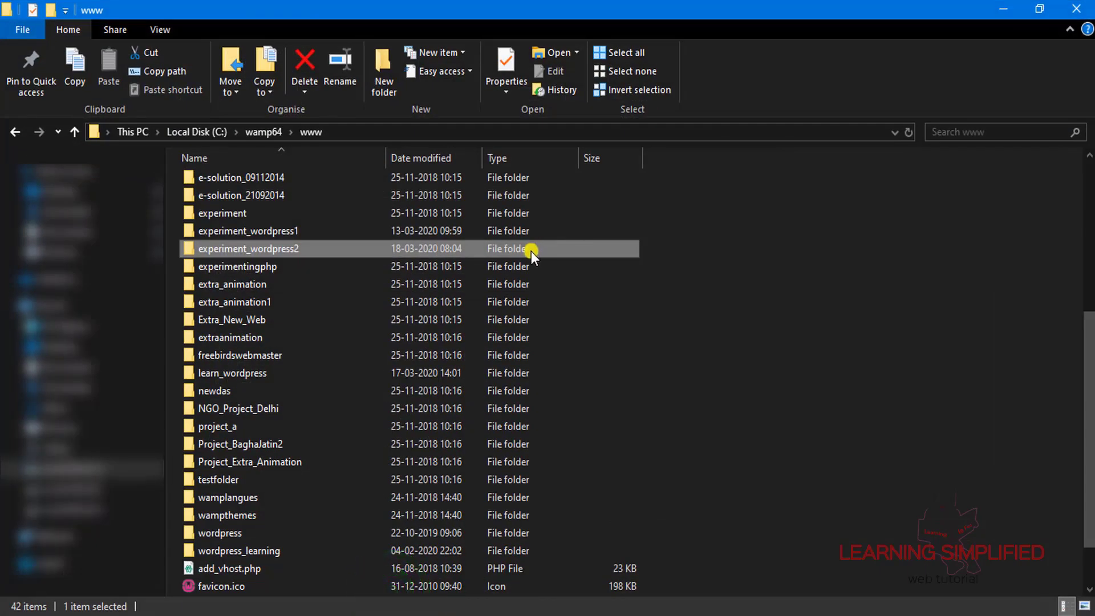
Open the www directory from the WampServer tray menu
click(941, 615)
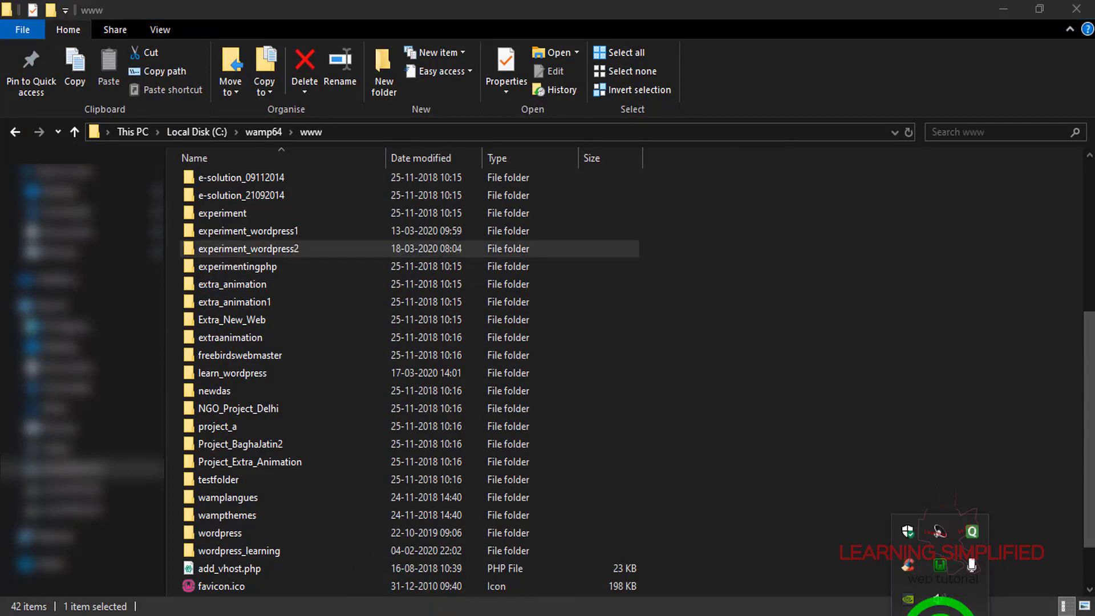
click(939, 570)
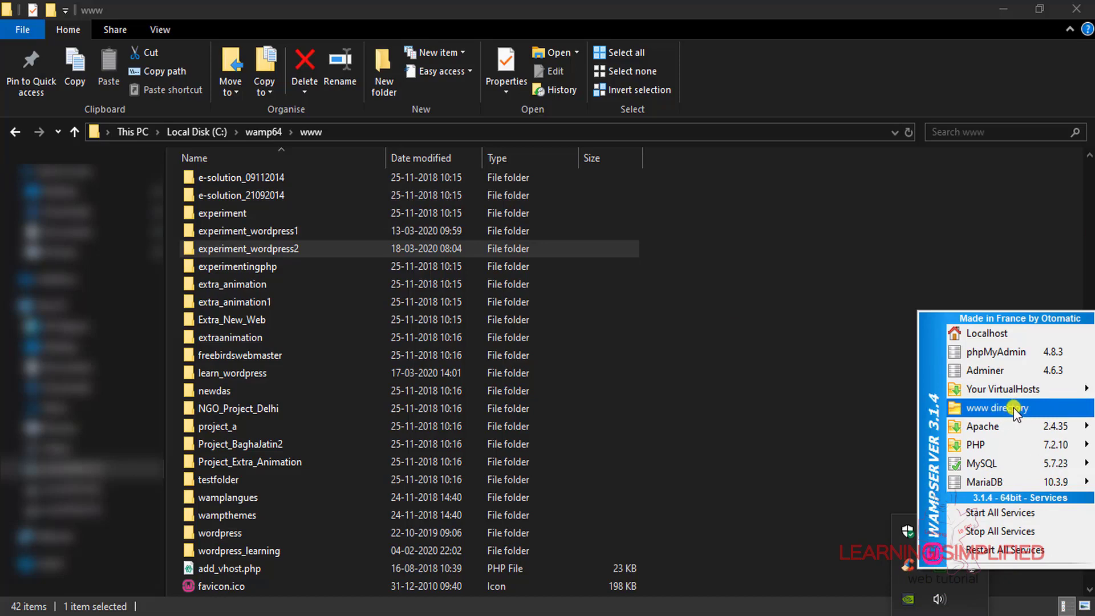
click(850, 205)
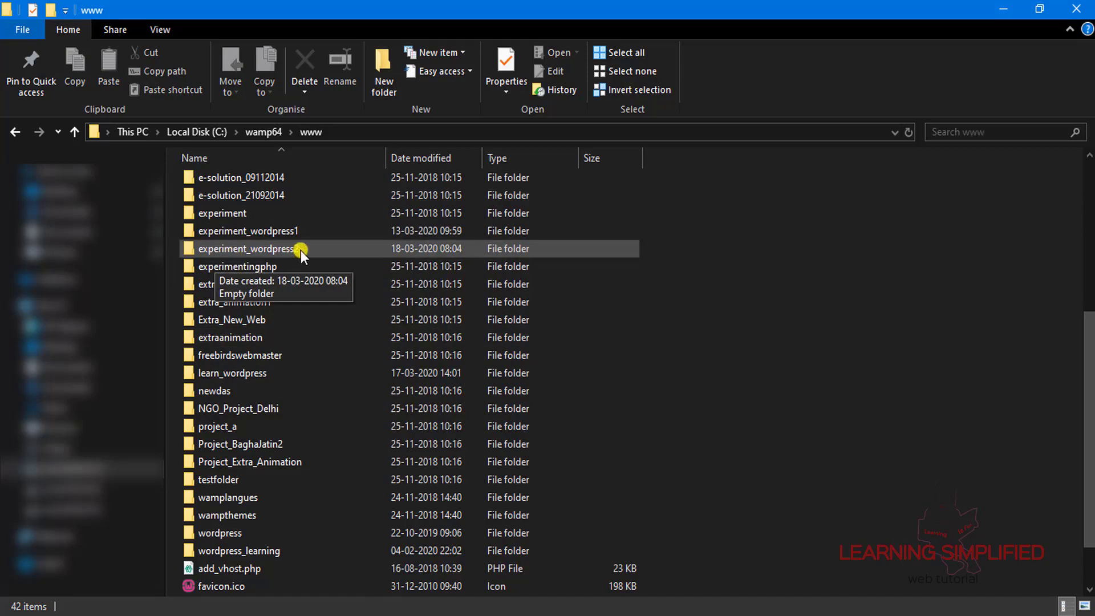
Confirm experiment_wordpress2 is empty, return to www, and bring up Firefox's localhost page
double_click(255, 249)
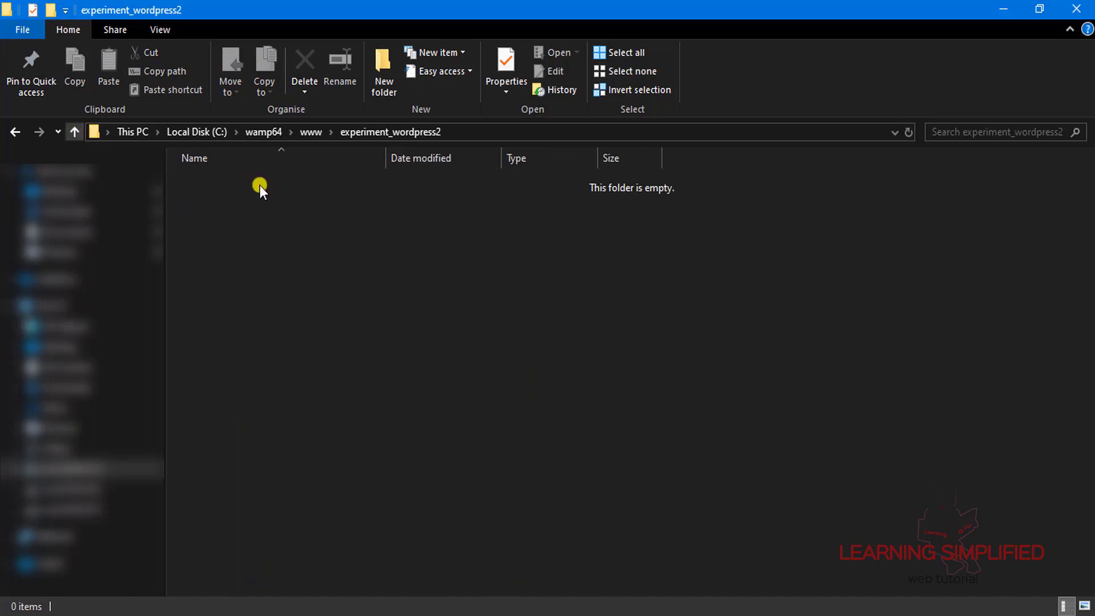
click(74, 131)
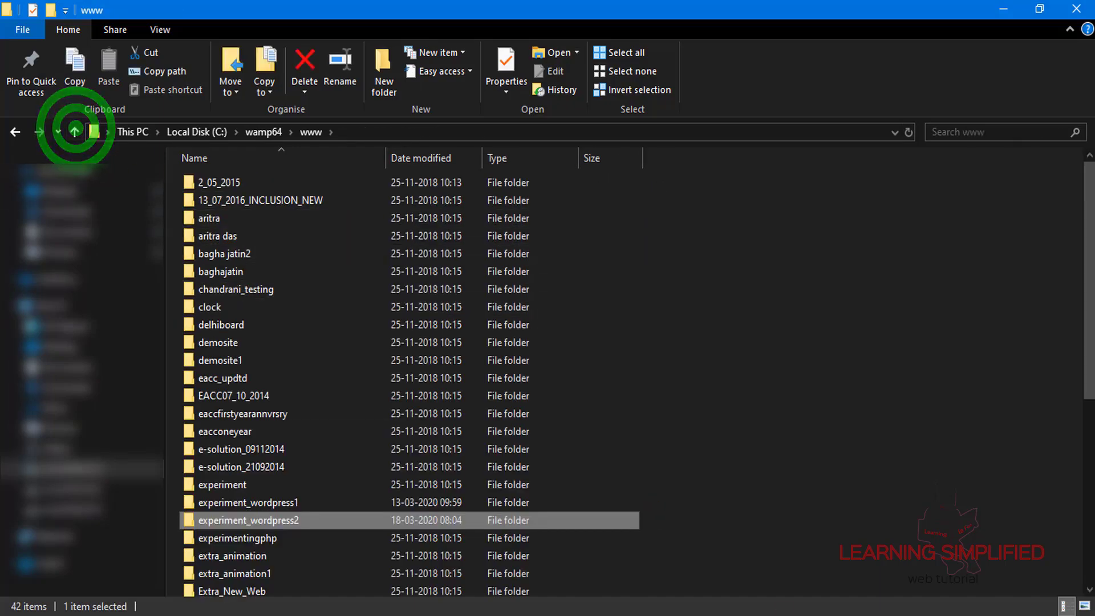
scroll(838, 576, down, 4)
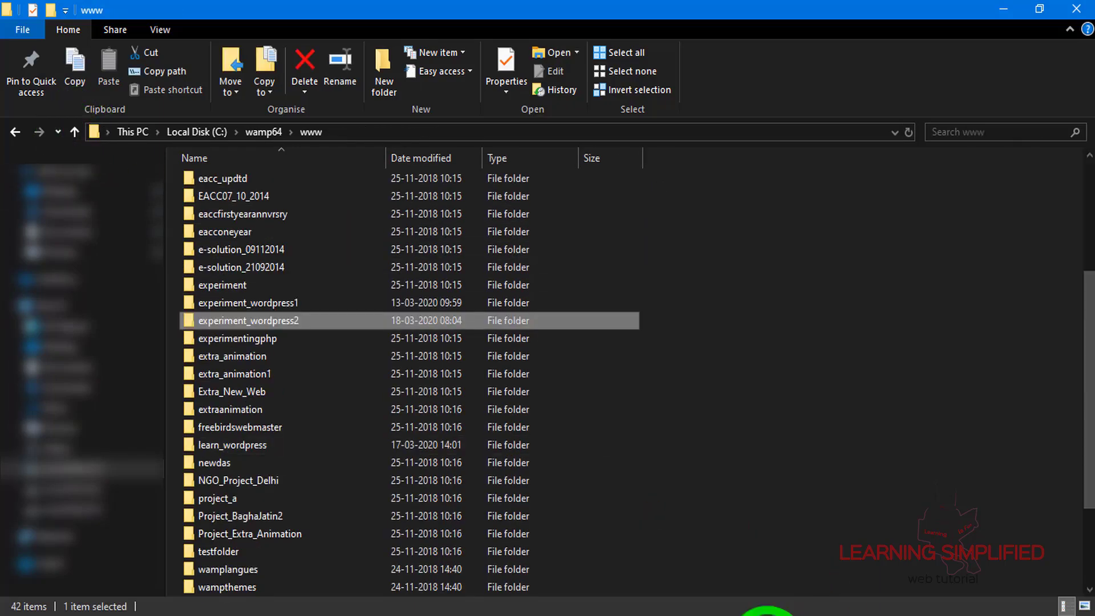
click(766, 615)
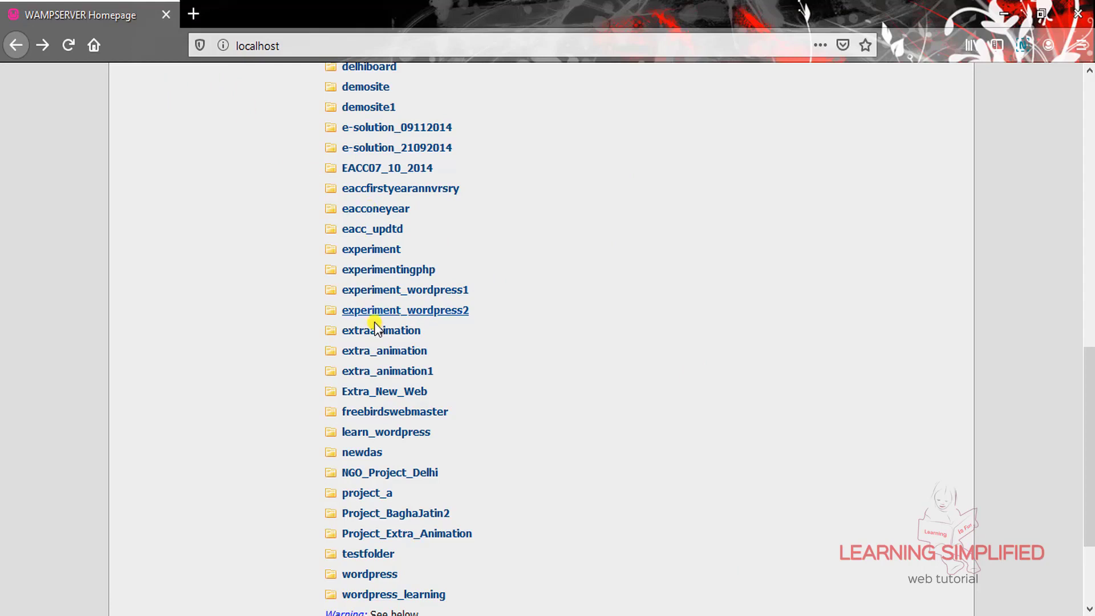
View the empty localhost/experiment_wordpress2 index, then go back to the WampServer homepage
click(444, 312)
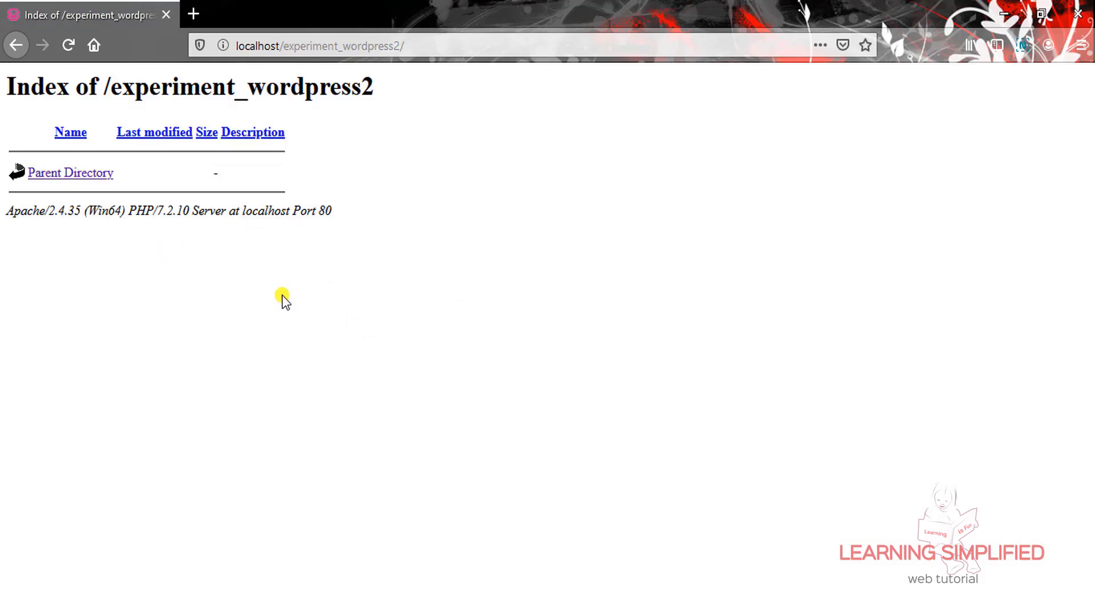
click(17, 46)
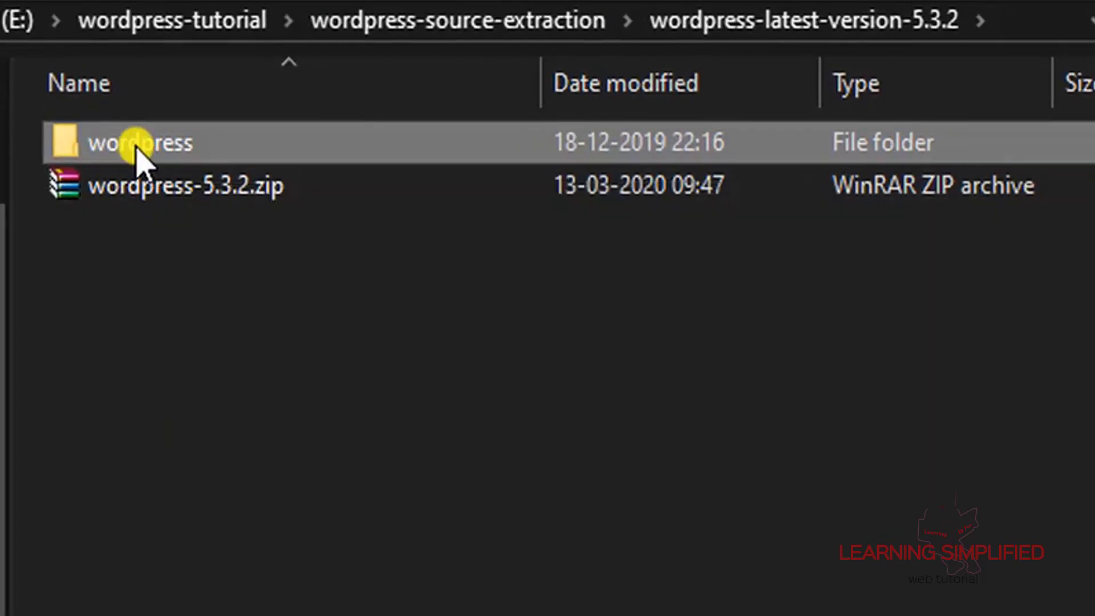
Select and copy every file and folder in the extracted wordpress folder
mouse_move(140, 163)
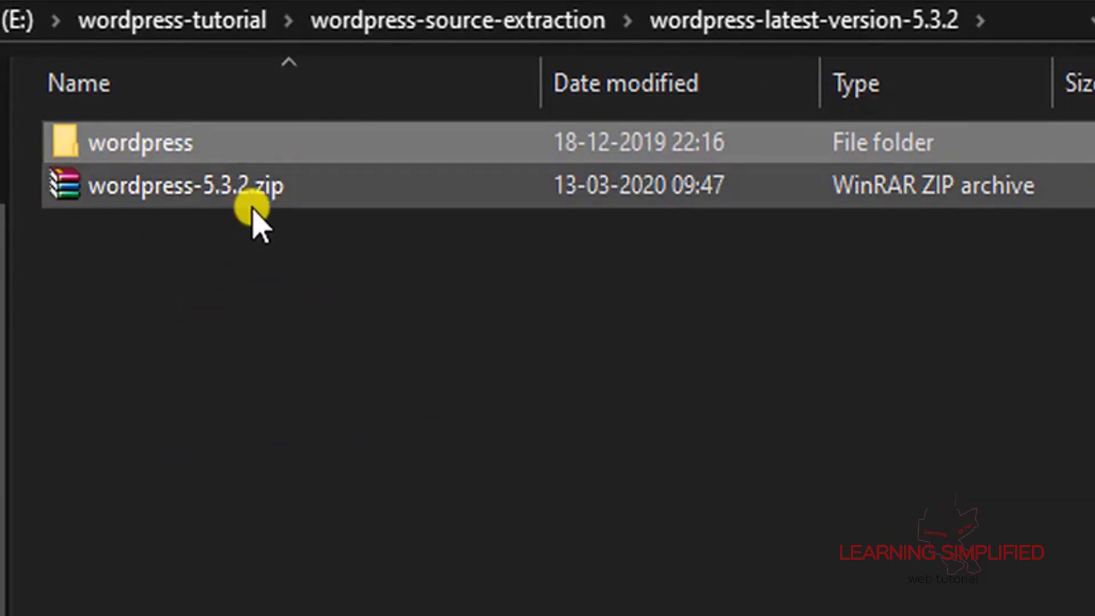
double_click(208, 148)
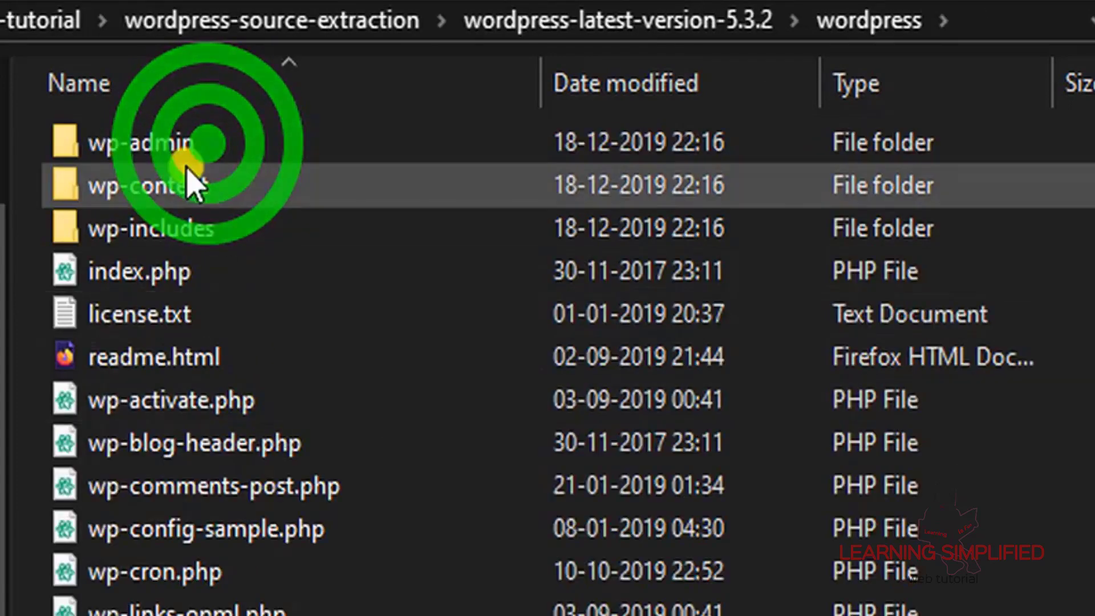
click(158, 151)
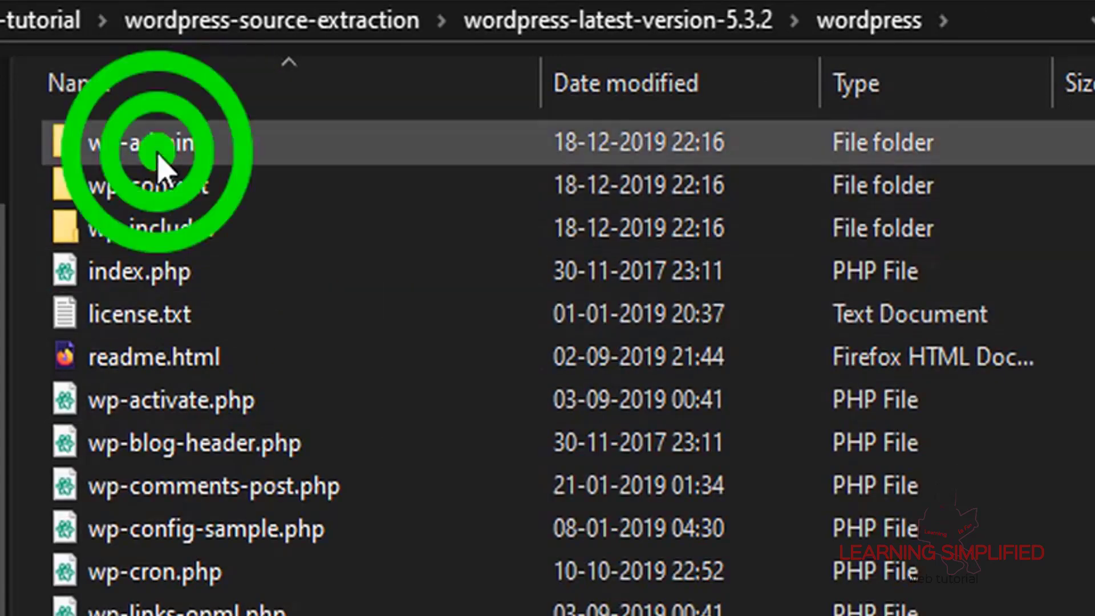
key(ctrl+a)
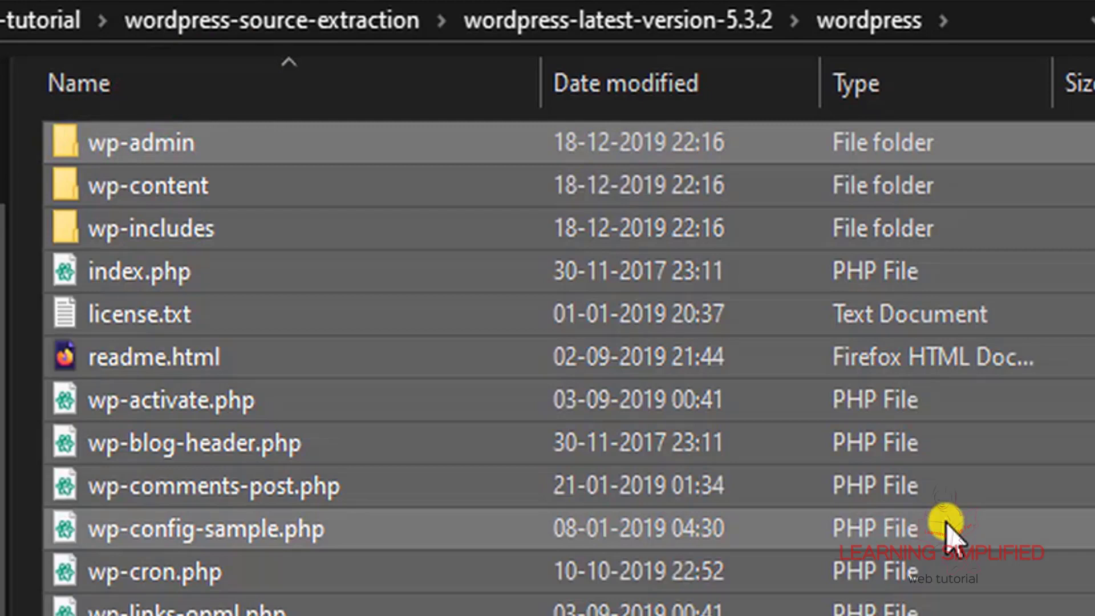
click(420, 391)
right_click(399, 381)
click(513, 134)
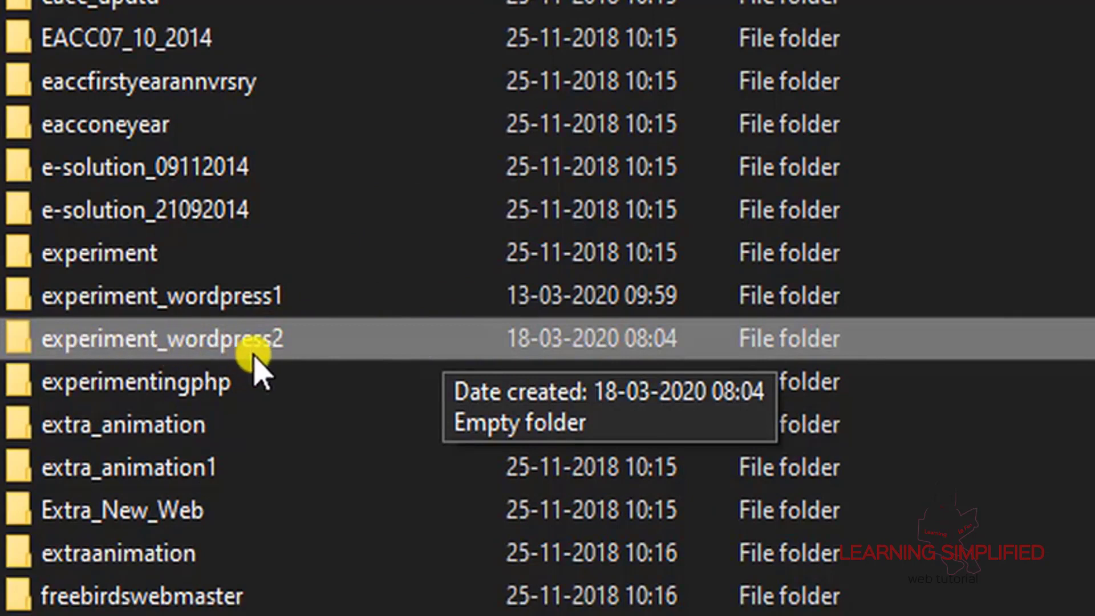
Paste the WordPress files into the empty www\experiment_wordpress2 folder
double_click(209, 342)
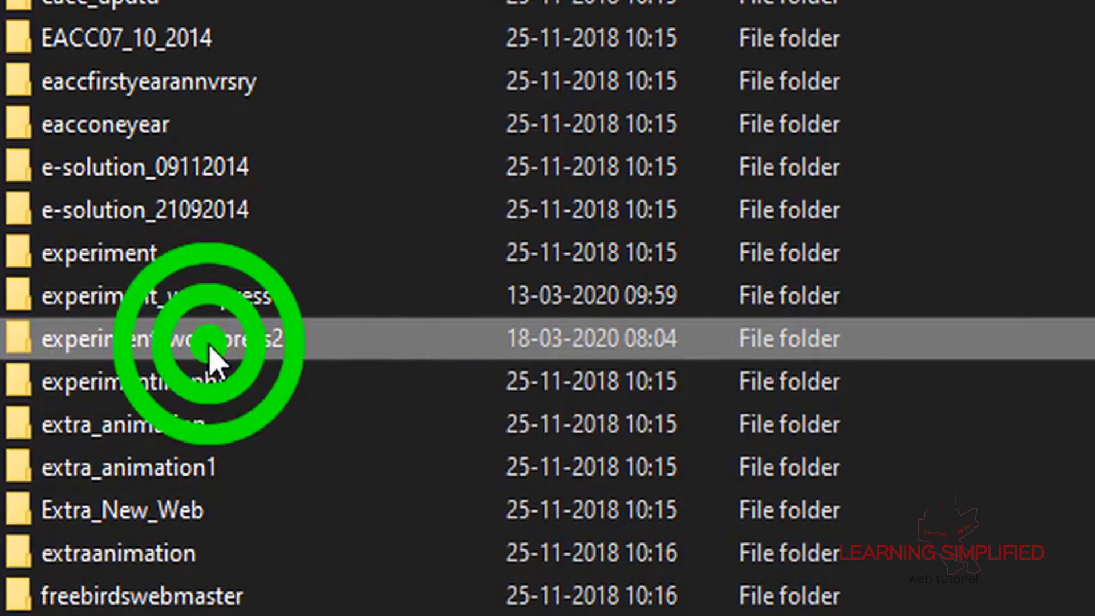
click(258, 196)
right_click(257, 197)
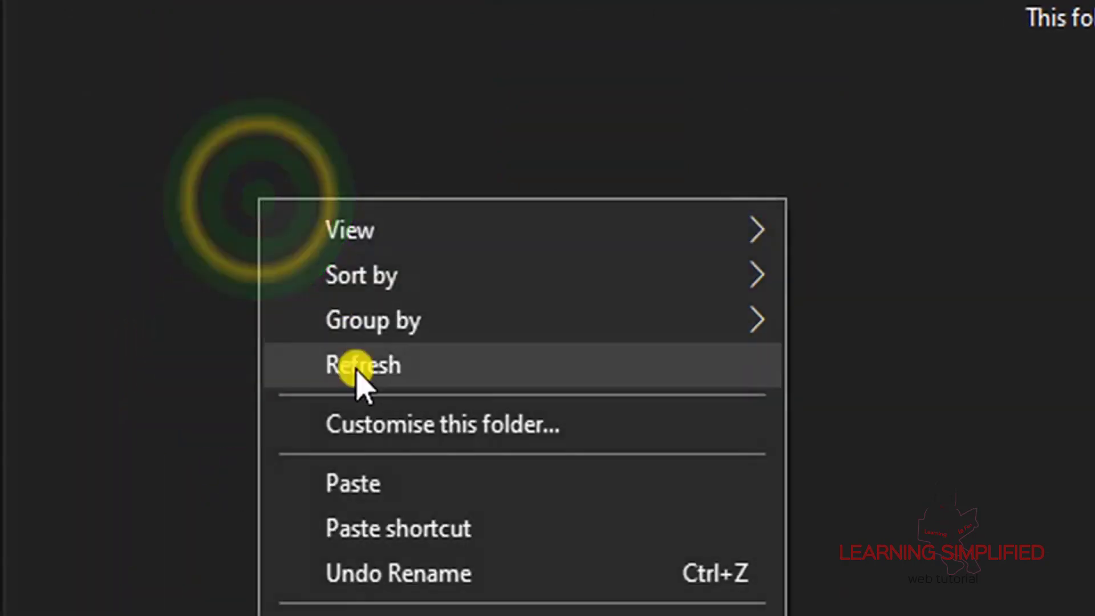
click(365, 486)
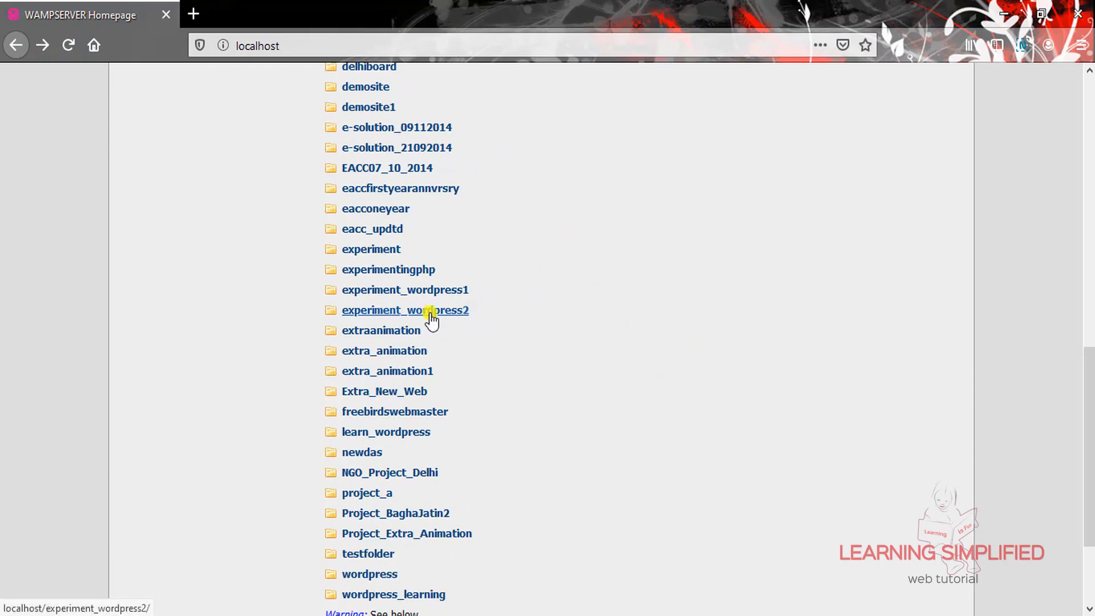
Start setup at localhost/experiment_wordpress2 in English (United States) and review required database details
click(430, 314)
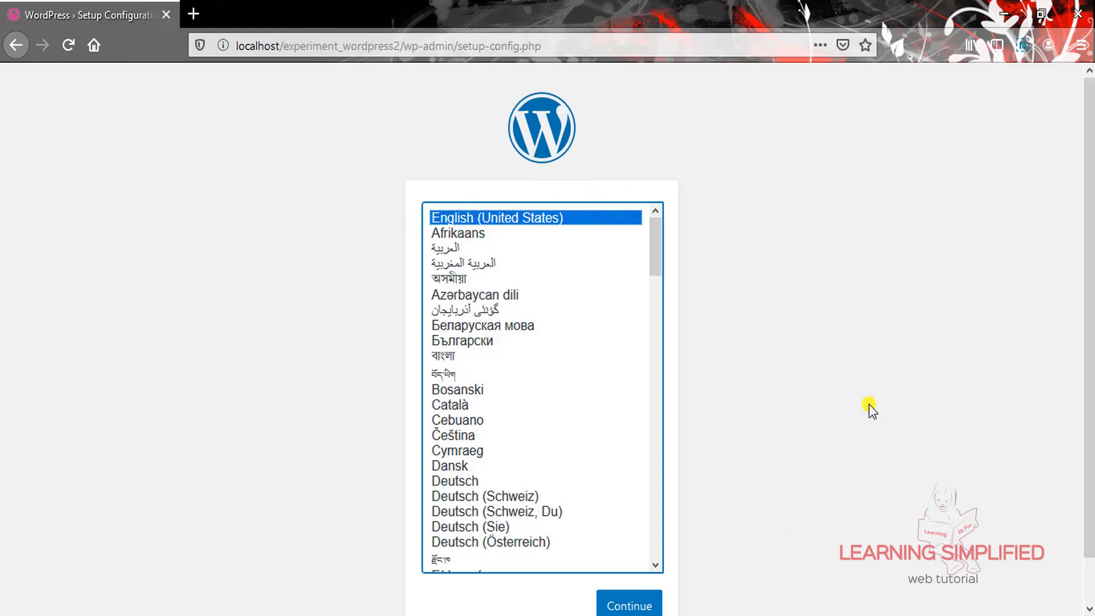
scroll(785, 511, down, 2)
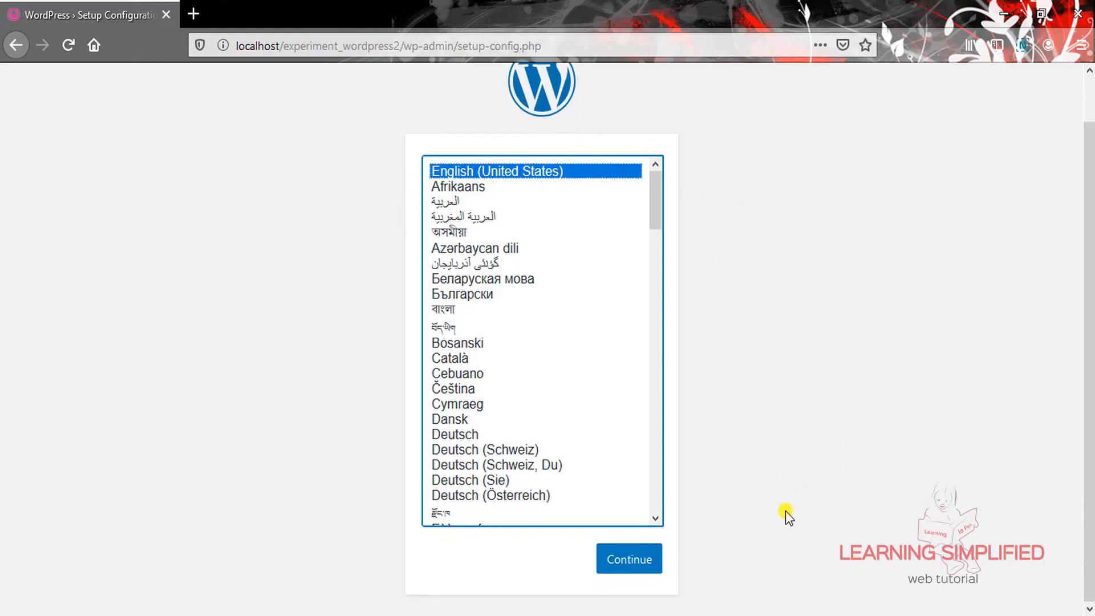
click(621, 558)
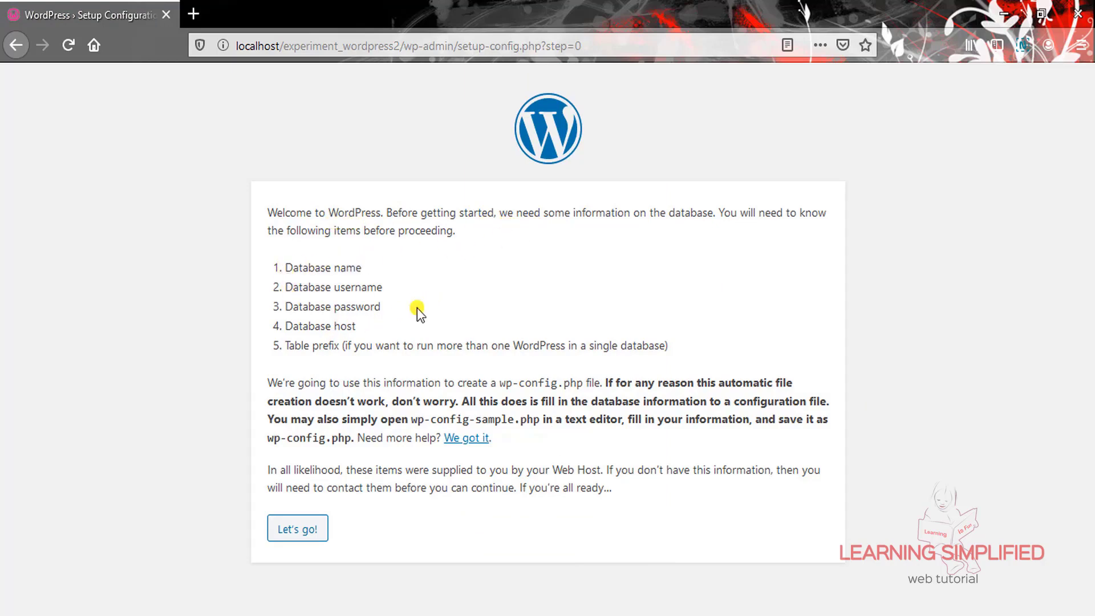
drag(284, 326, 356, 326)
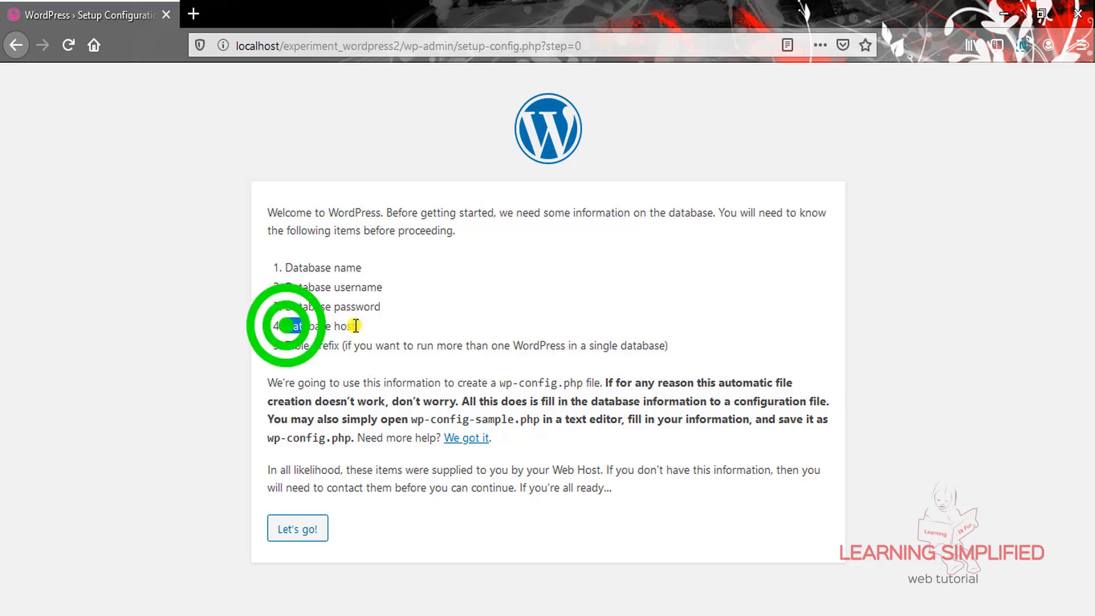
click(501, 303)
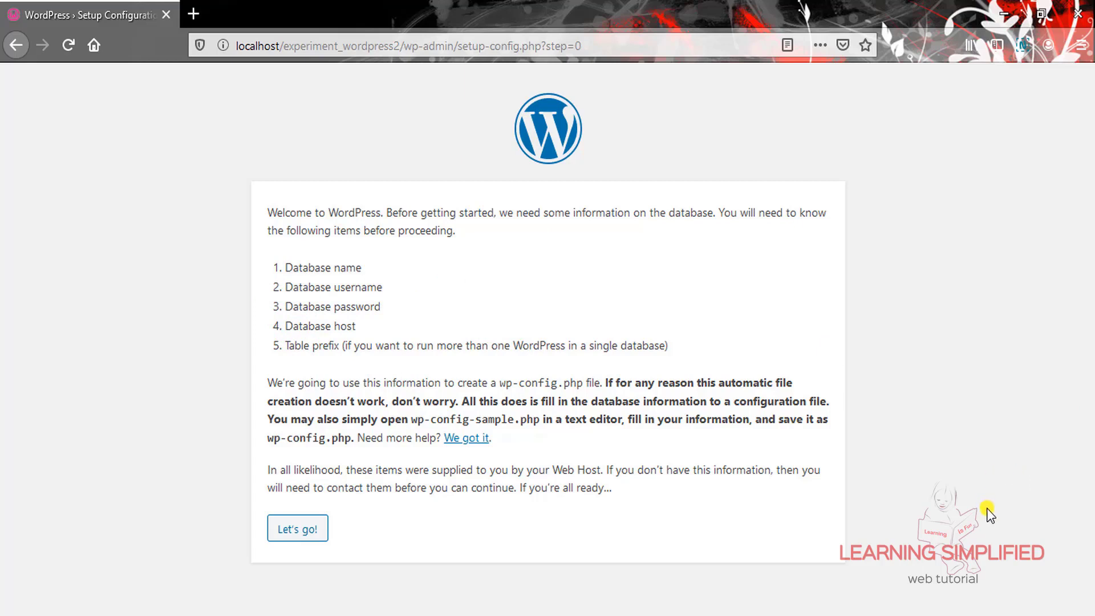
Open phpMyAdmin from the WampServer menu and log in as root
click(941, 614)
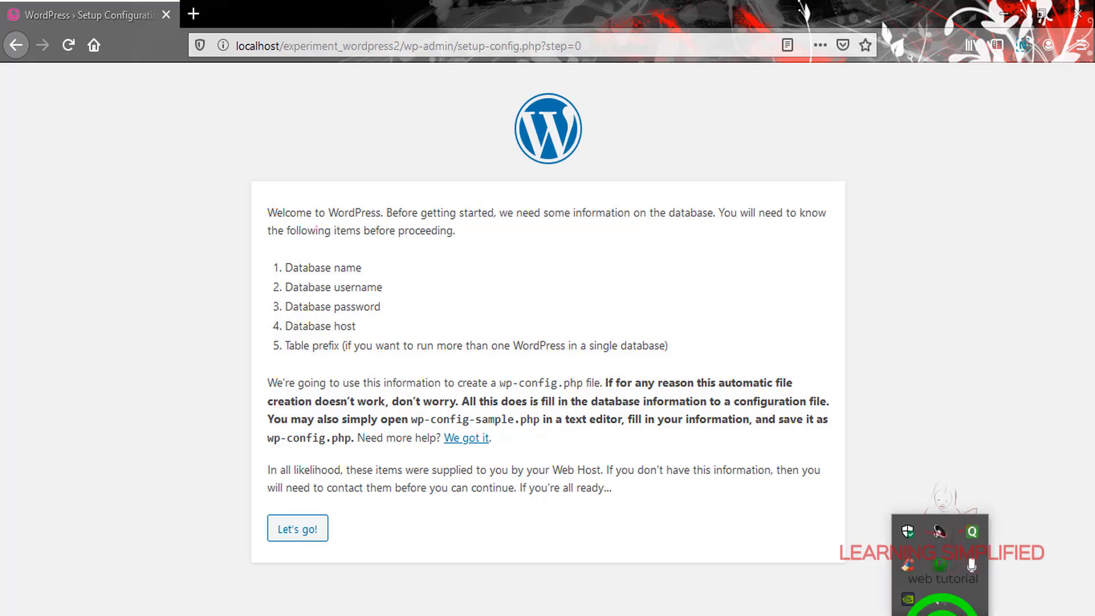
click(942, 551)
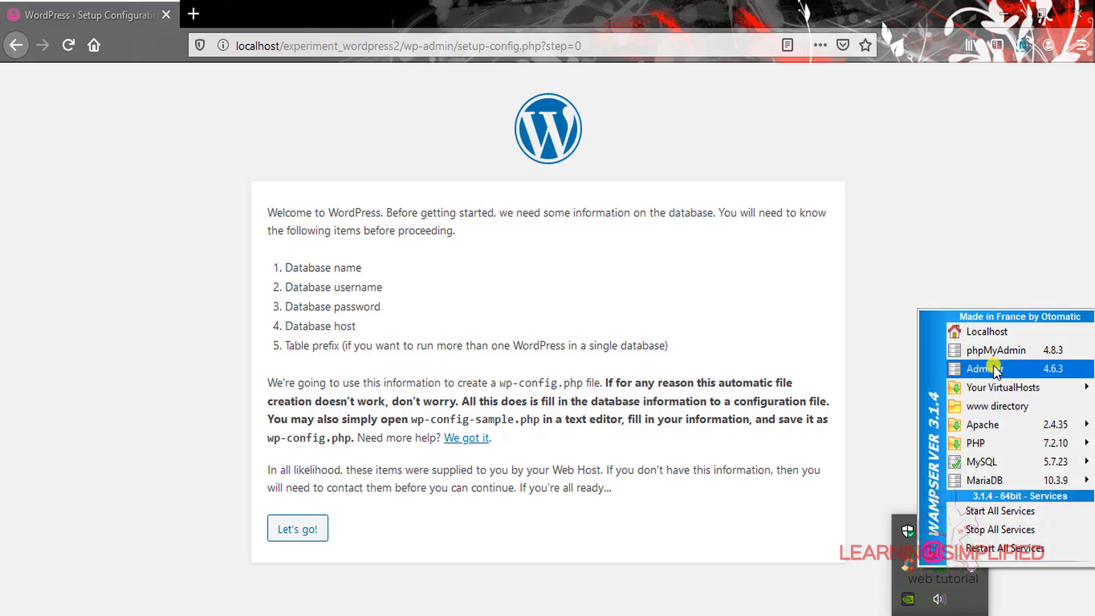
mouse_move(998, 393)
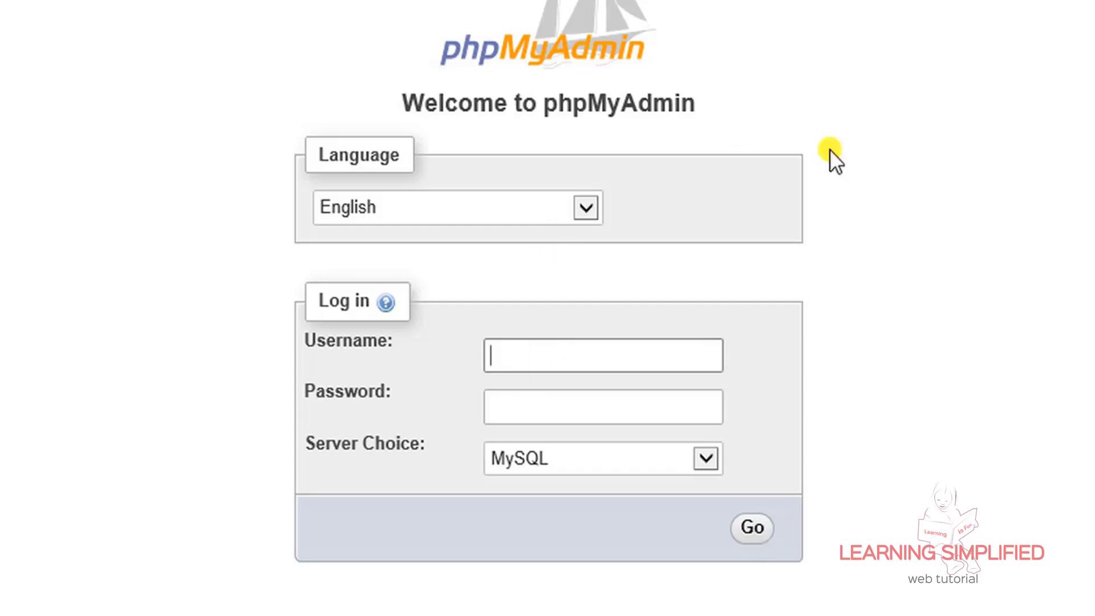
text(root)
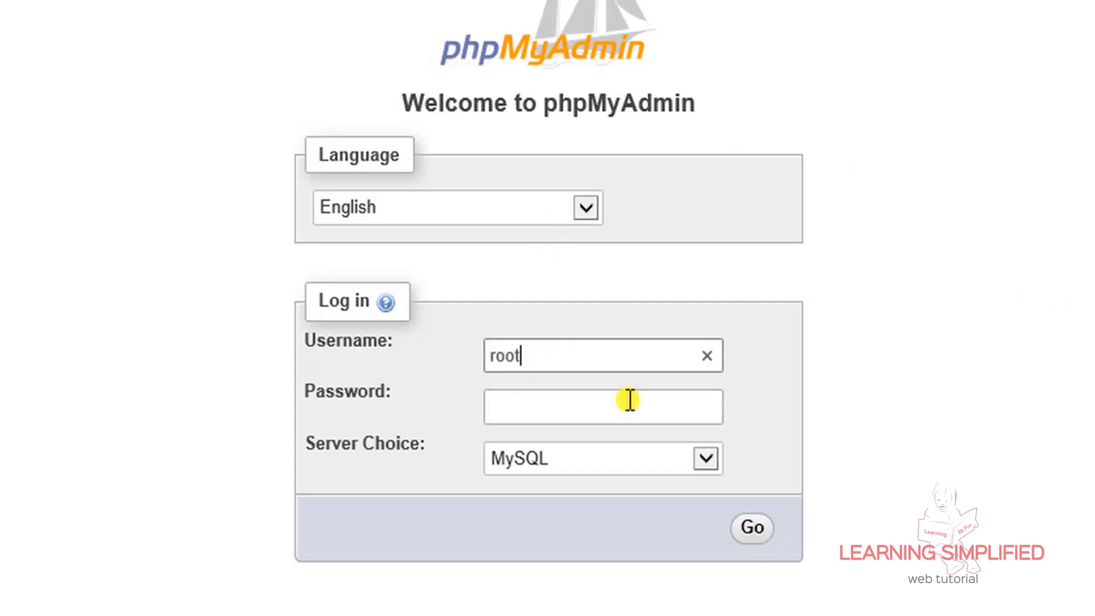
click(507, 407)
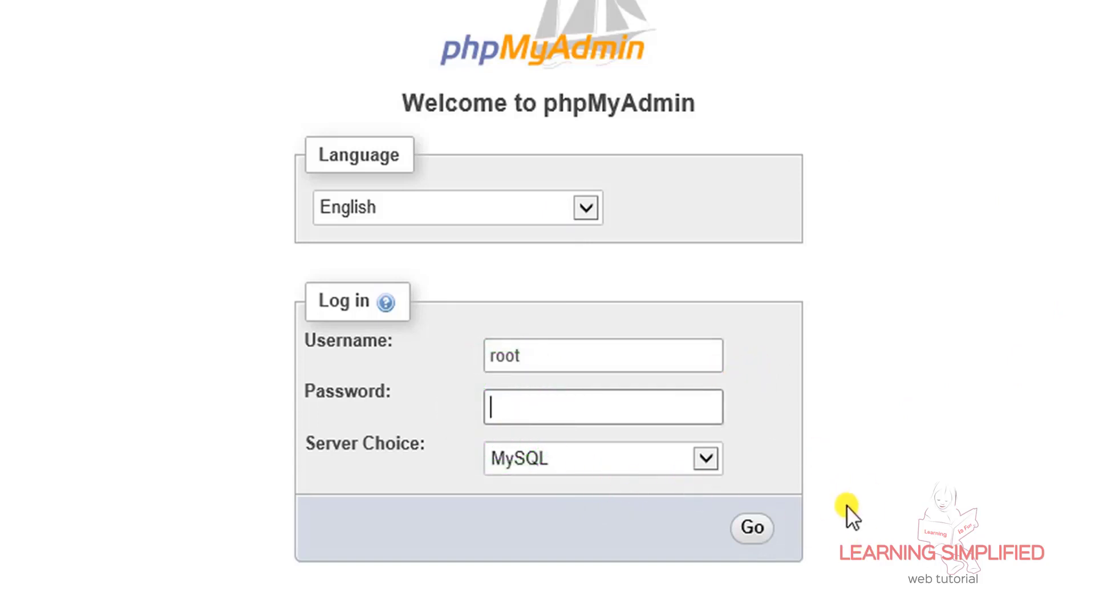
click(753, 505)
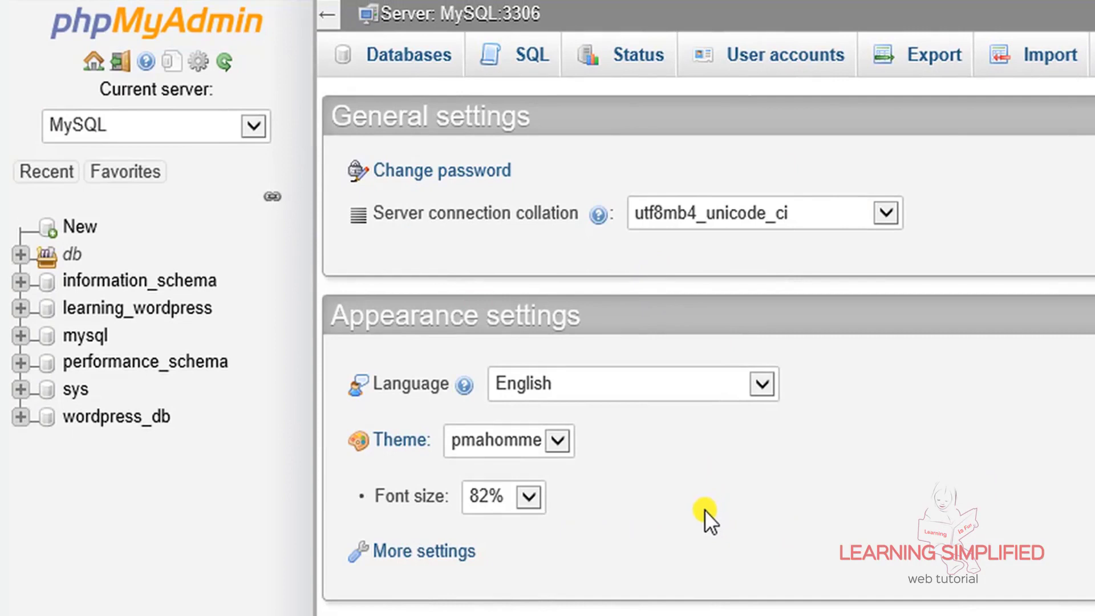
Name a new database db_wordpress_learn and copy the name
click(83, 231)
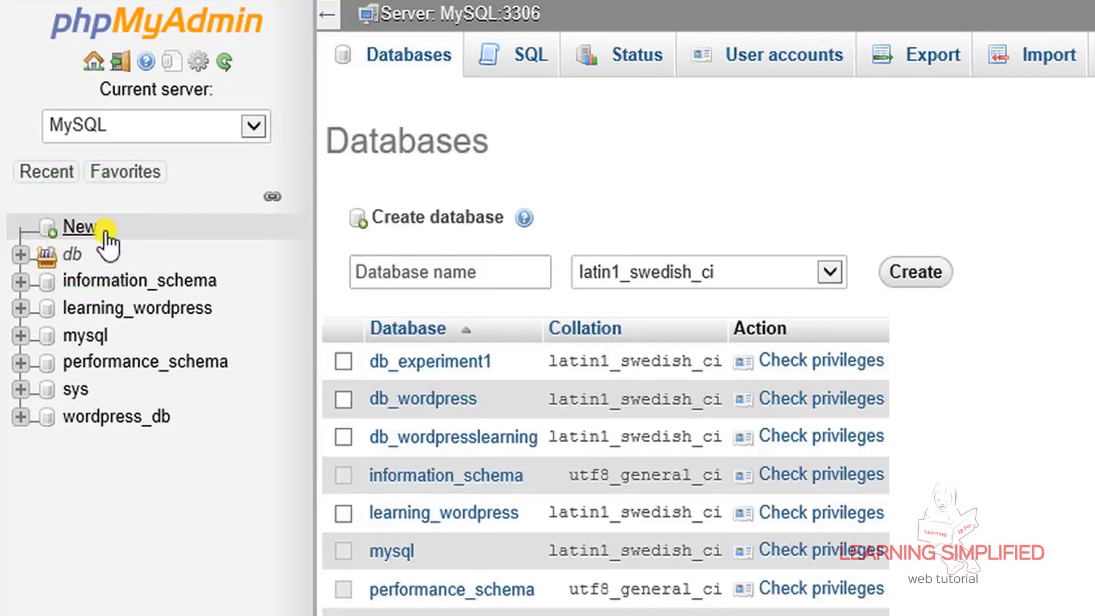
click(360, 272)
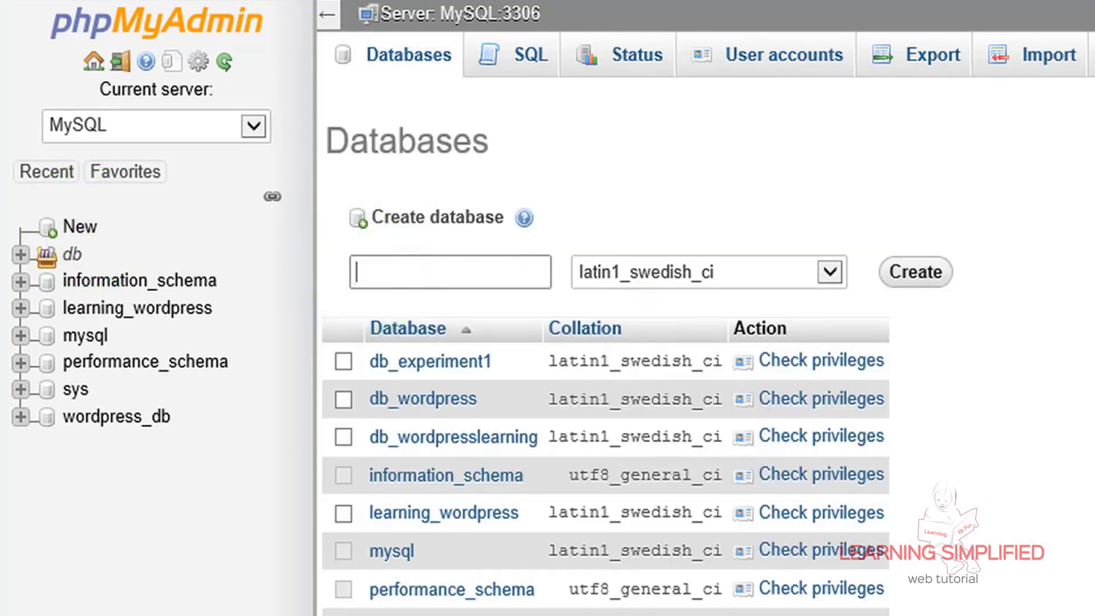
text(db_wp)
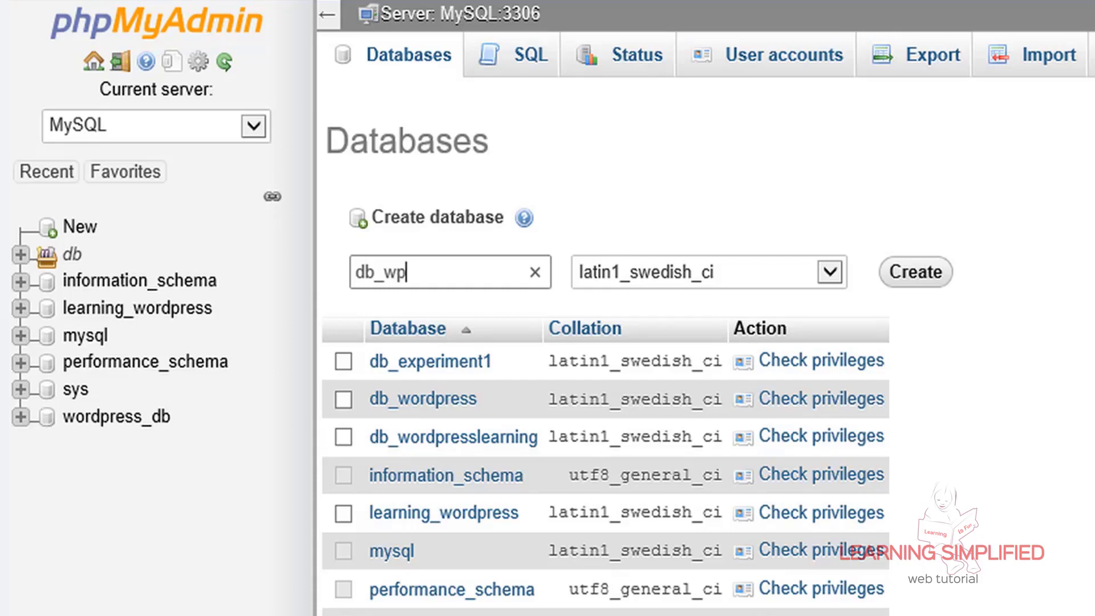
key(BackSpace)
text(ordpres)
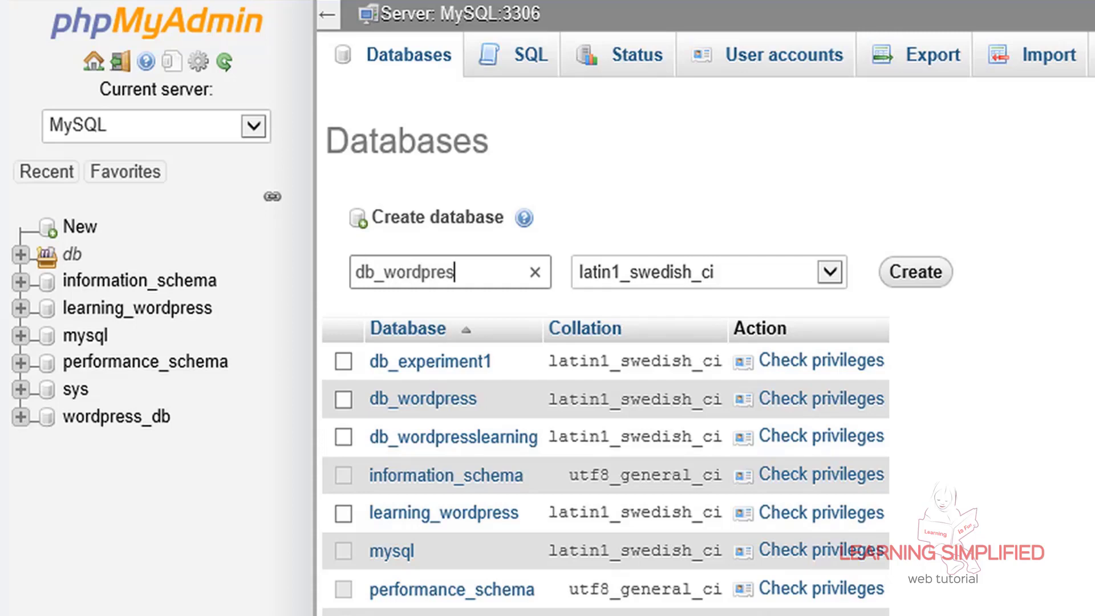
text(s_learn)
drag(357, 272, 512, 272)
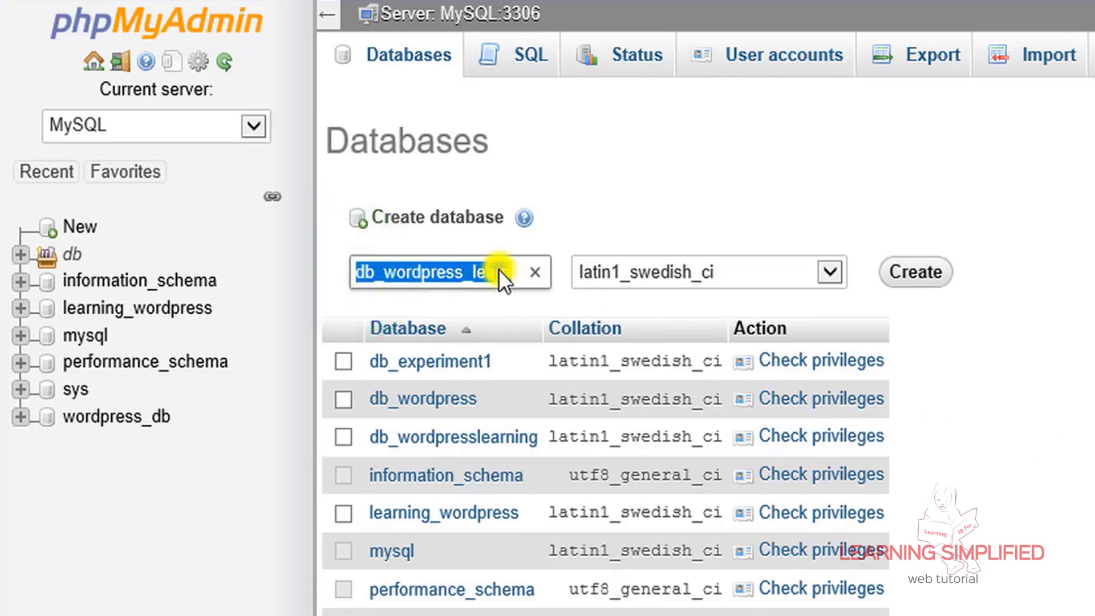
right_click(498, 270)
click(572, 365)
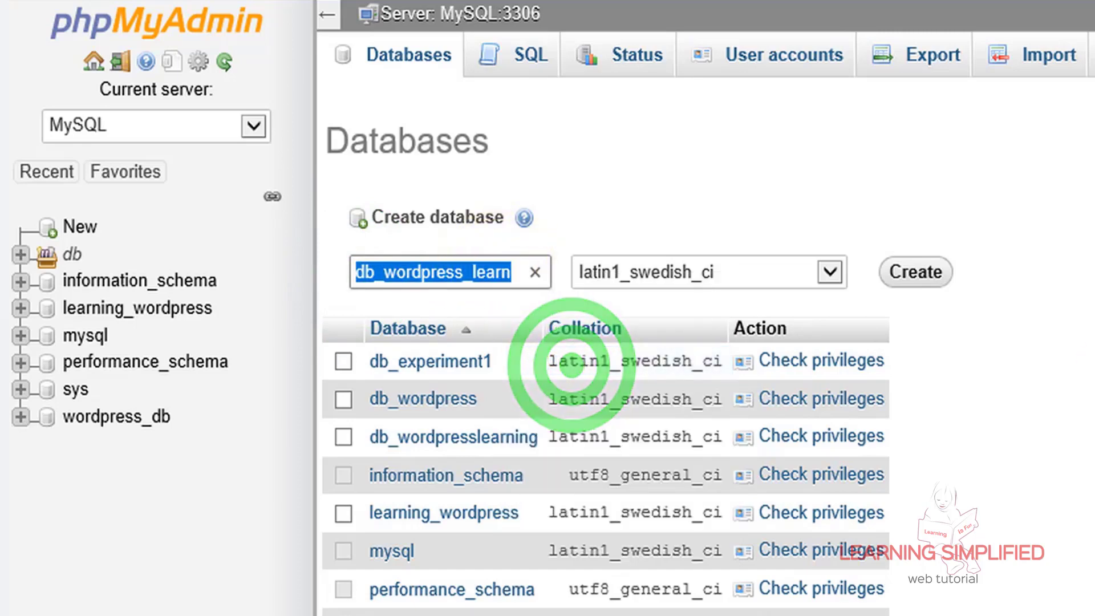
click(415, 272)
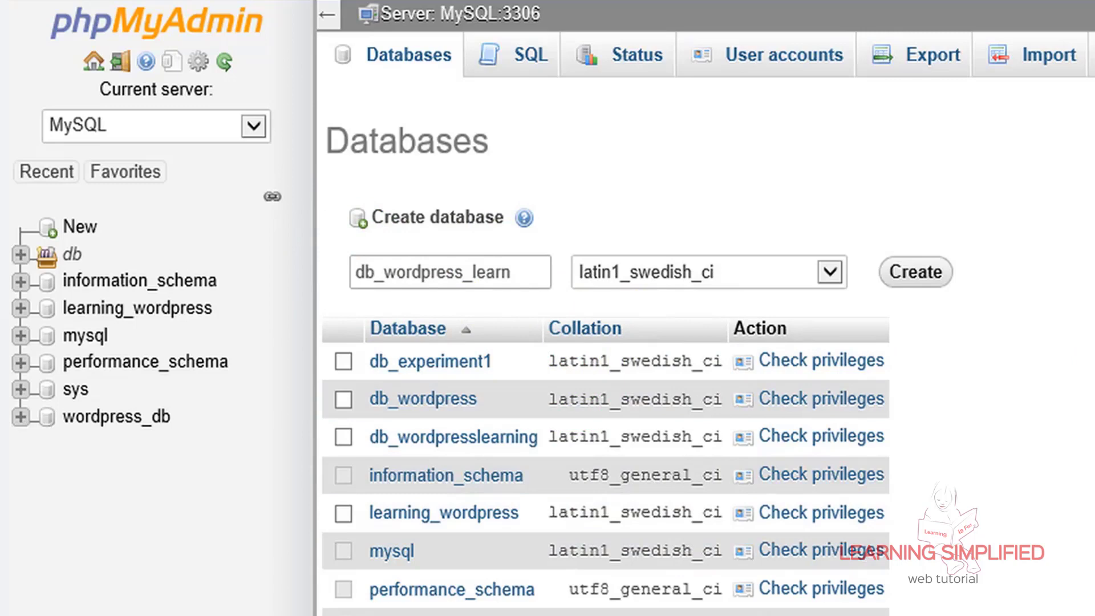
Copy the db_wordpress_learn name again and create the database
click(359, 279)
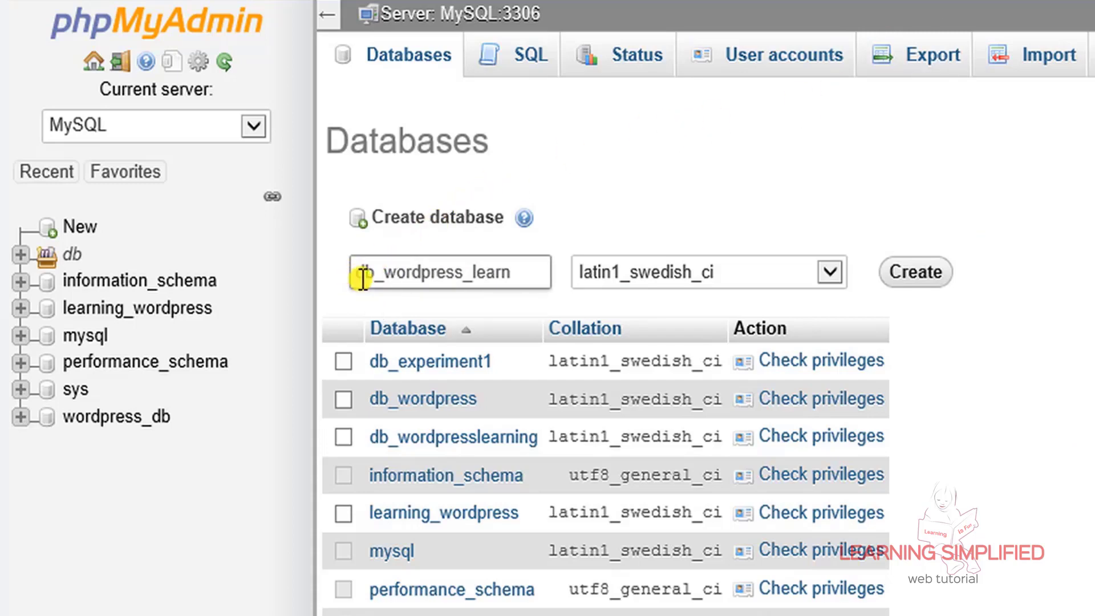
drag(358, 274, 375, 274)
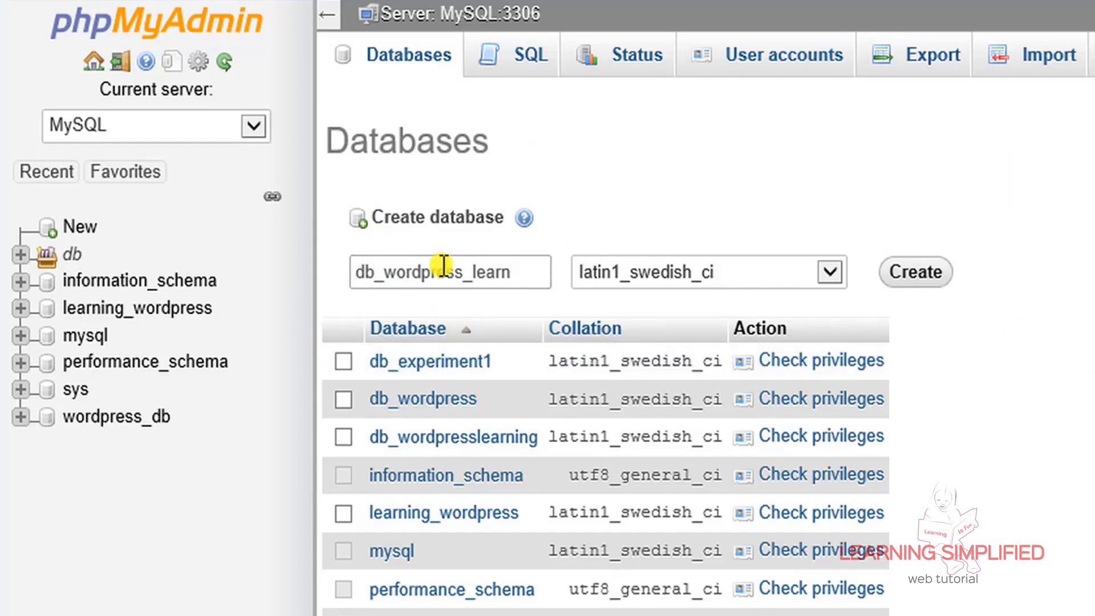
drag(356, 274, 504, 277)
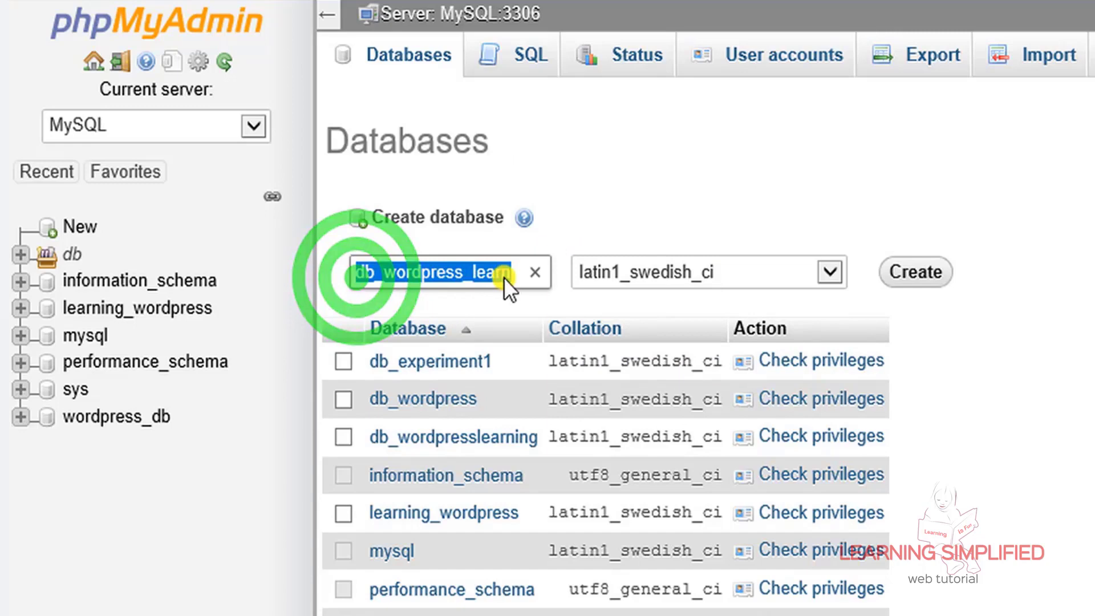
right_click(453, 277)
click(509, 364)
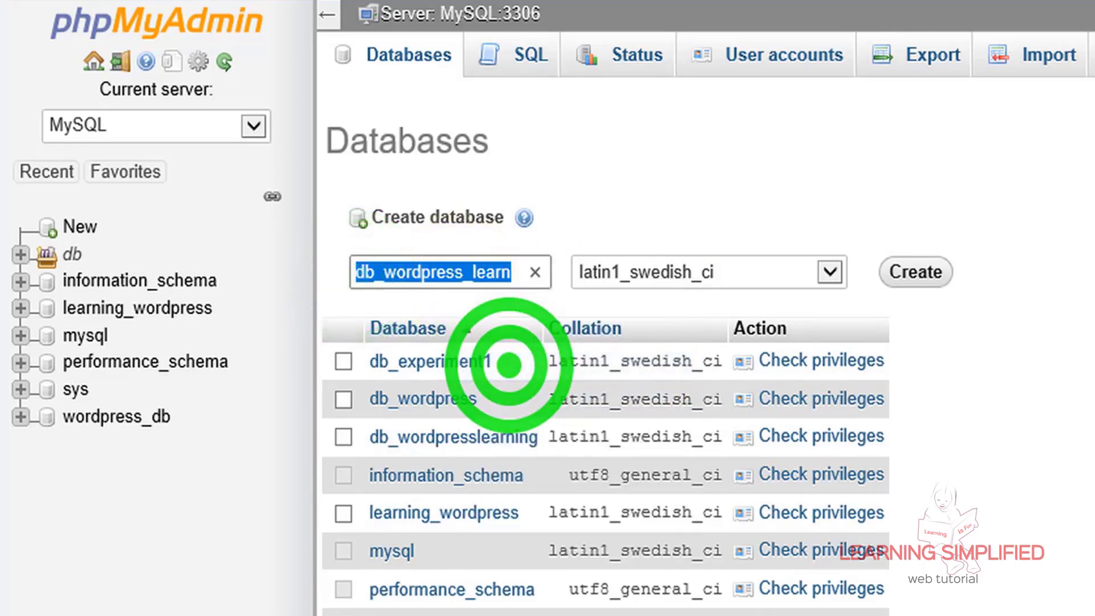
click(913, 274)
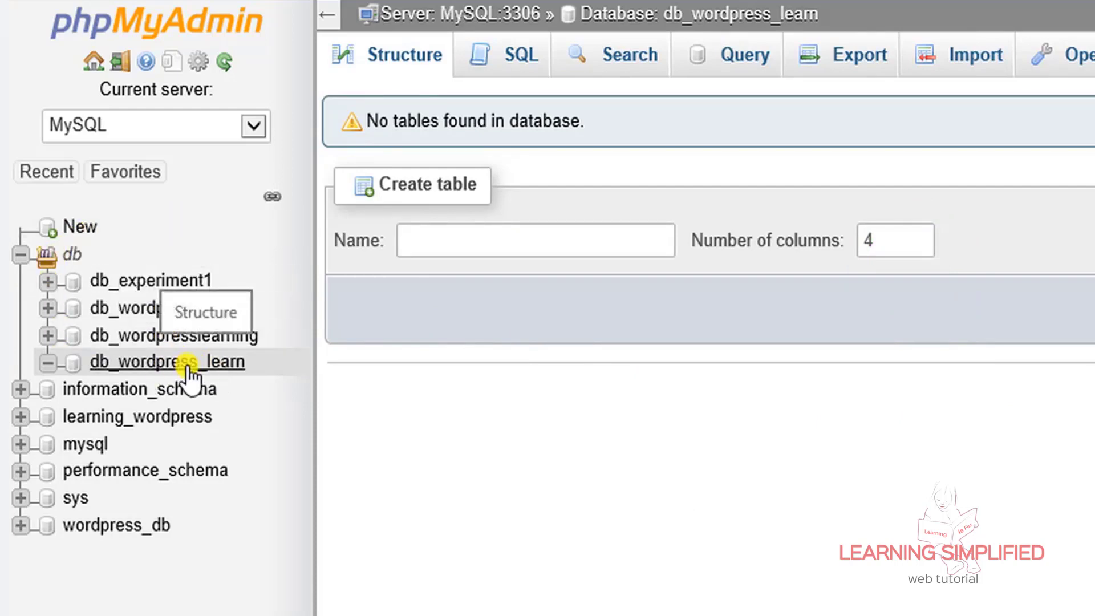
Open the empty db_wordpress_learn database's Structure page
click(165, 365)
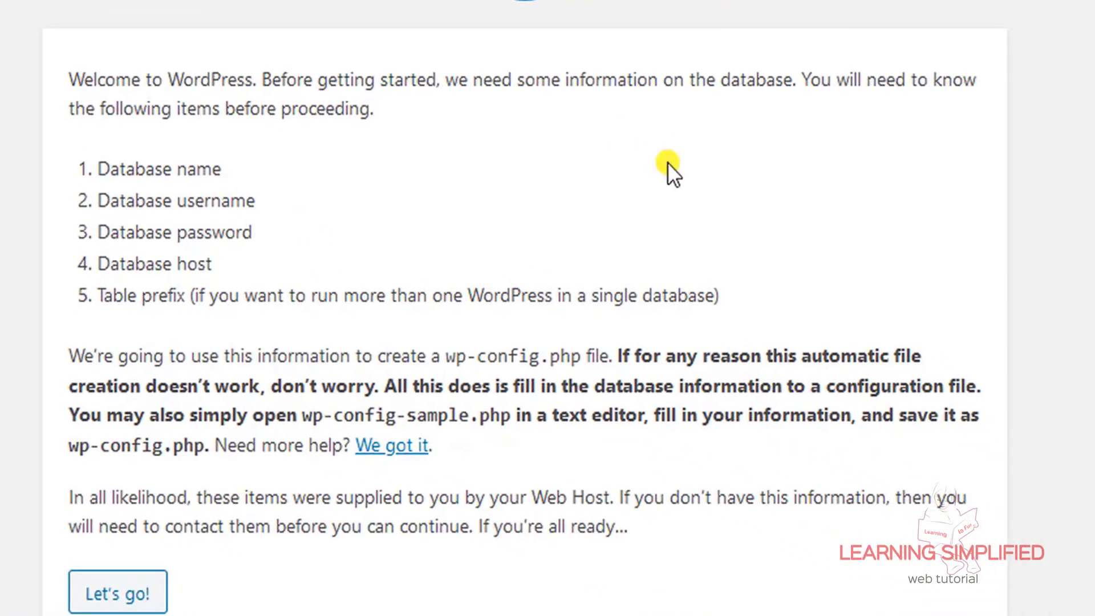
click(356, 295)
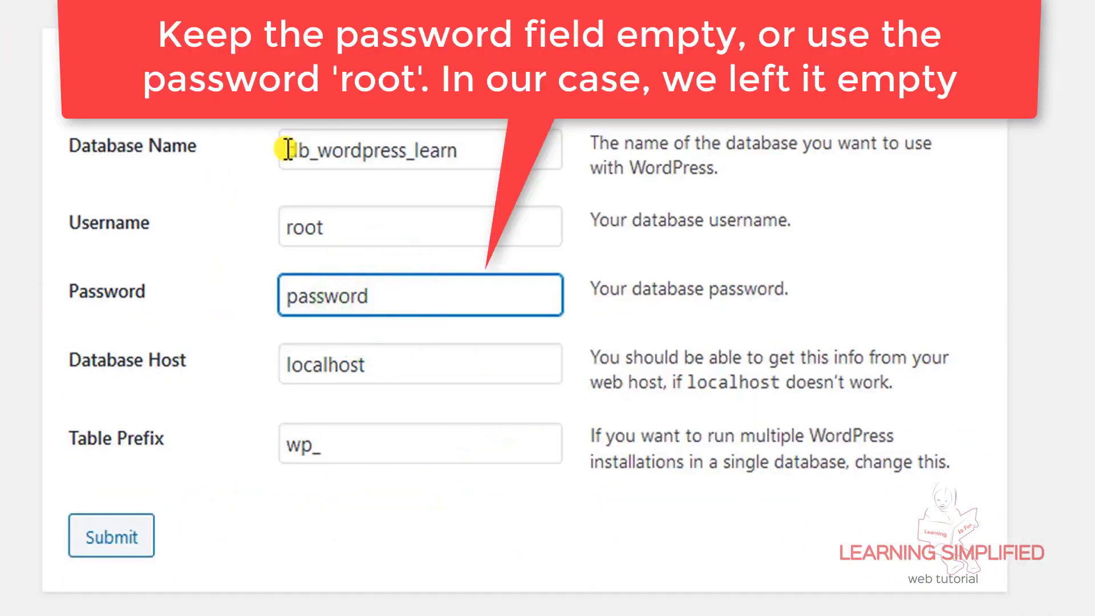
drag(283, 148, 459, 154)
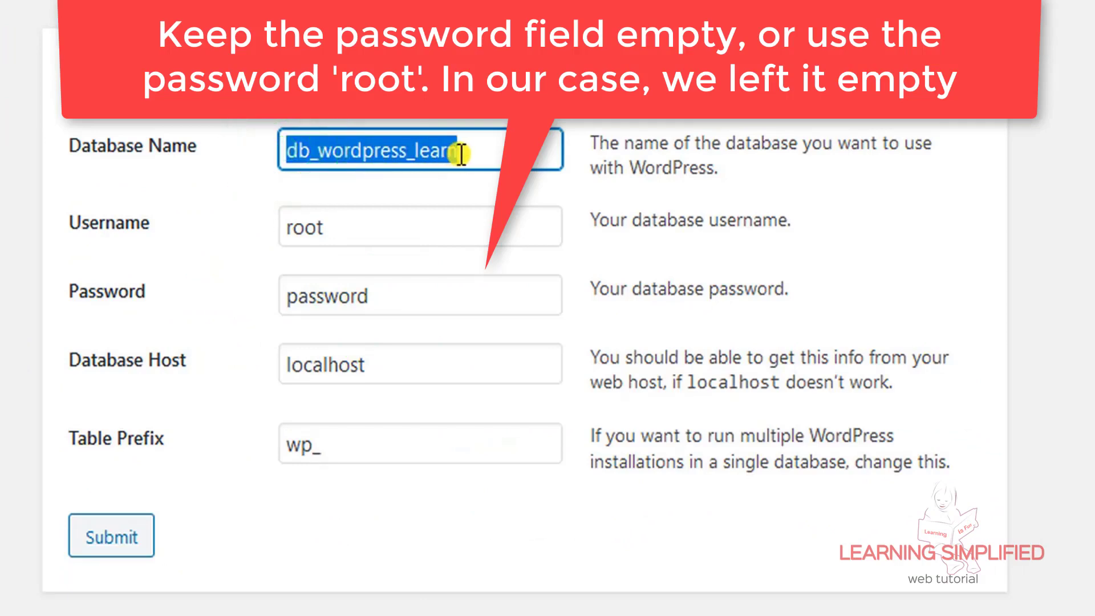
click(324, 233)
drag(324, 234, 284, 229)
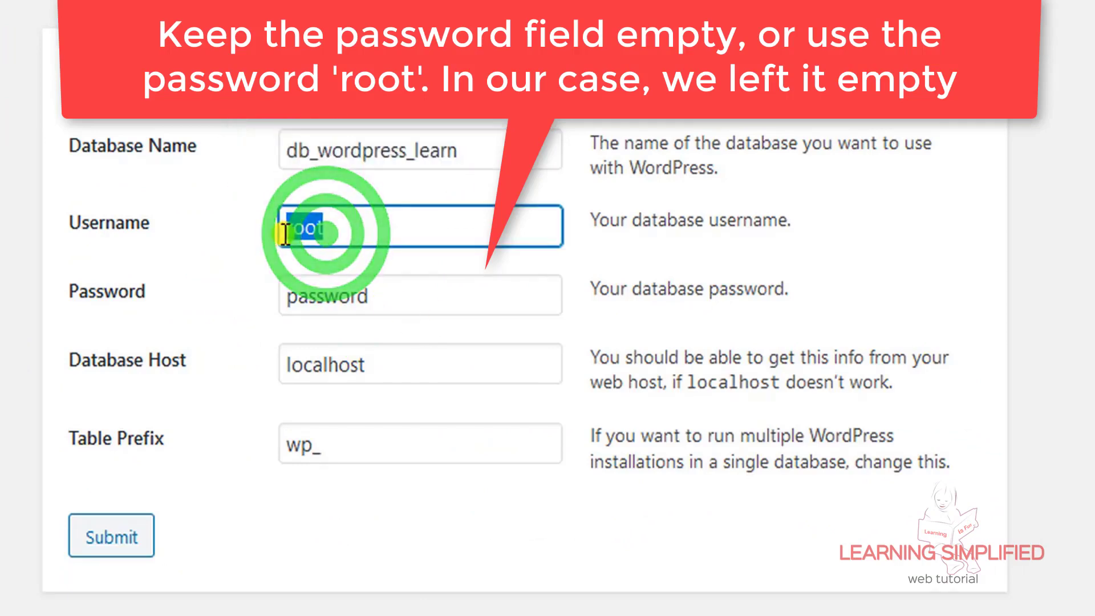
click(346, 296)
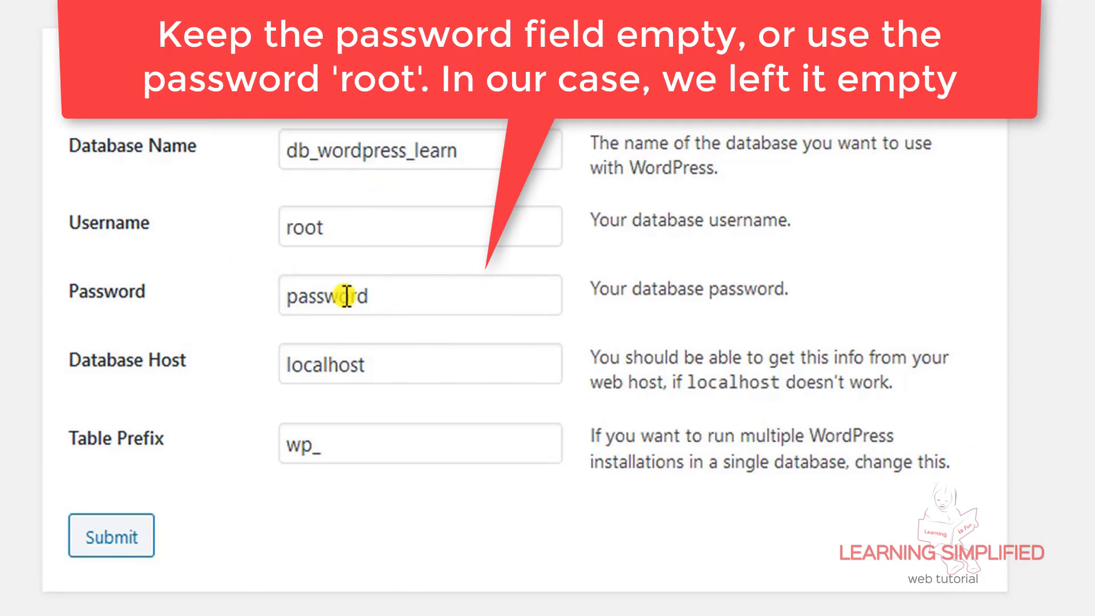
double_click(347, 296)
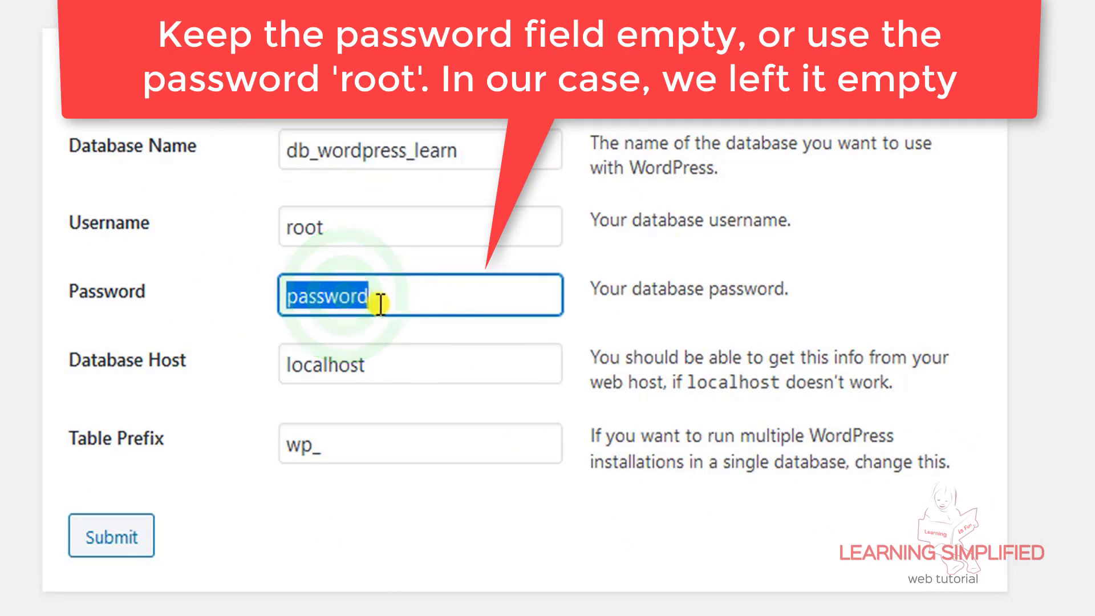
click(371, 301)
drag(371, 301, 262, 297)
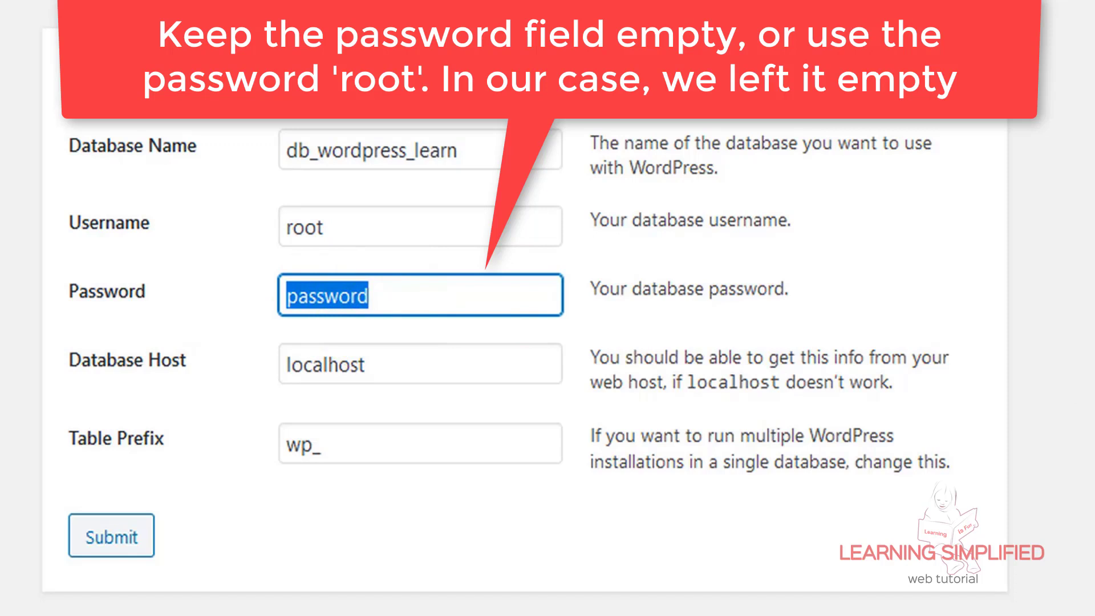
text(root)
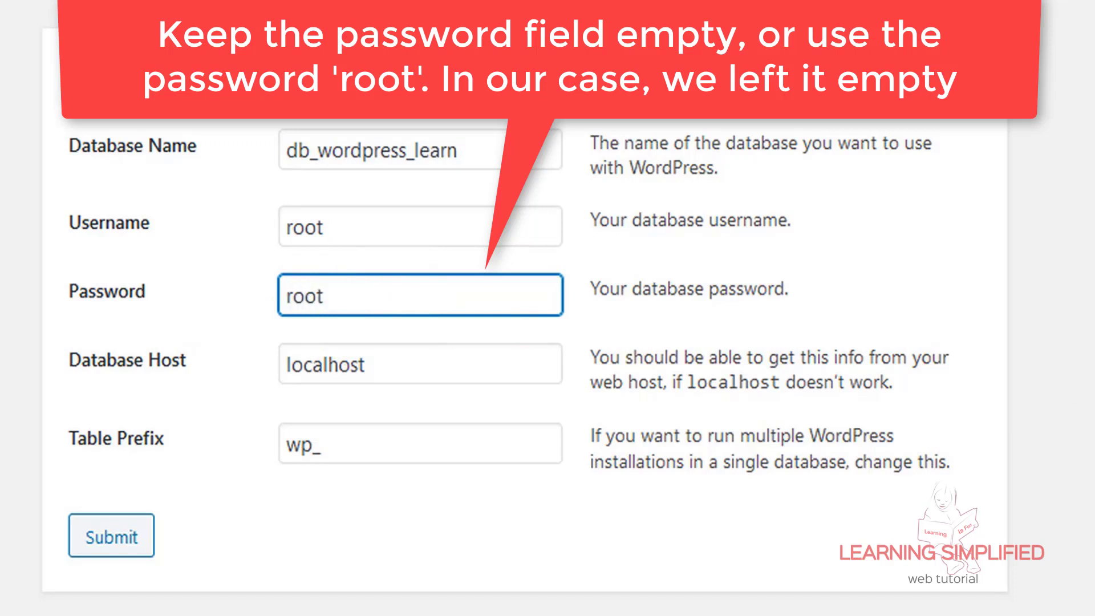
drag(285, 227, 336, 233)
drag(332, 292, 285, 295)
key(Tab)
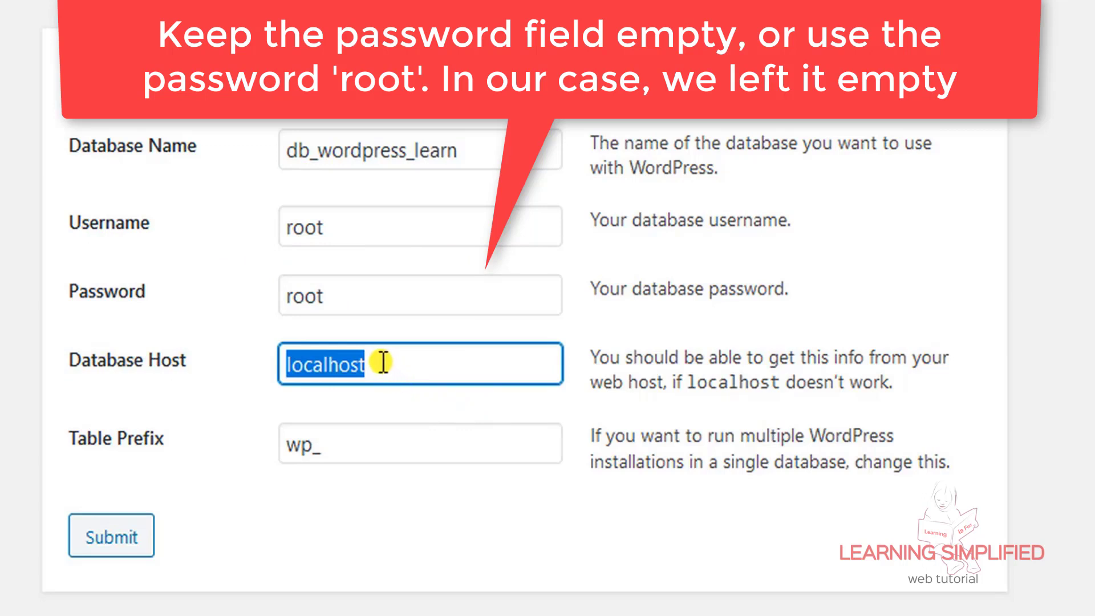
click(214, 393)
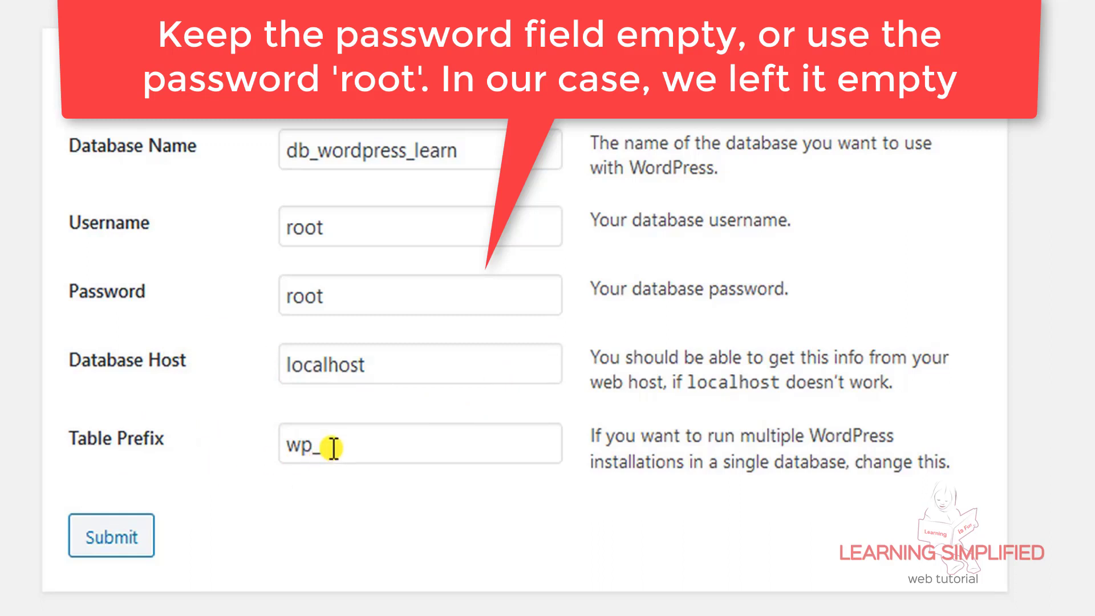
Keep table prefix wp_, clear the password, and submit the connection details
click(329, 447)
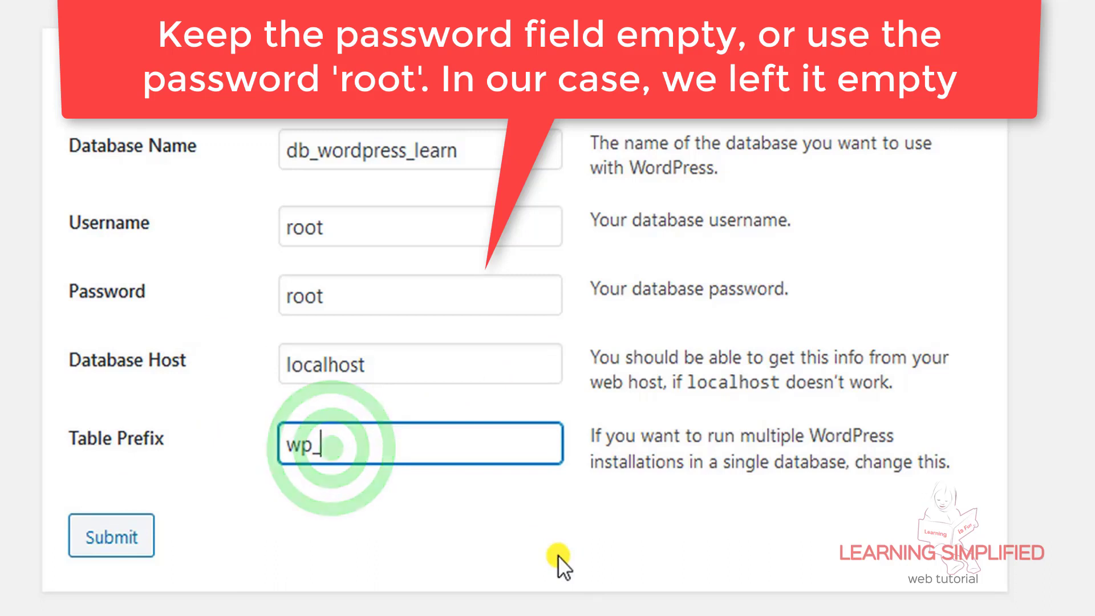
text(test)
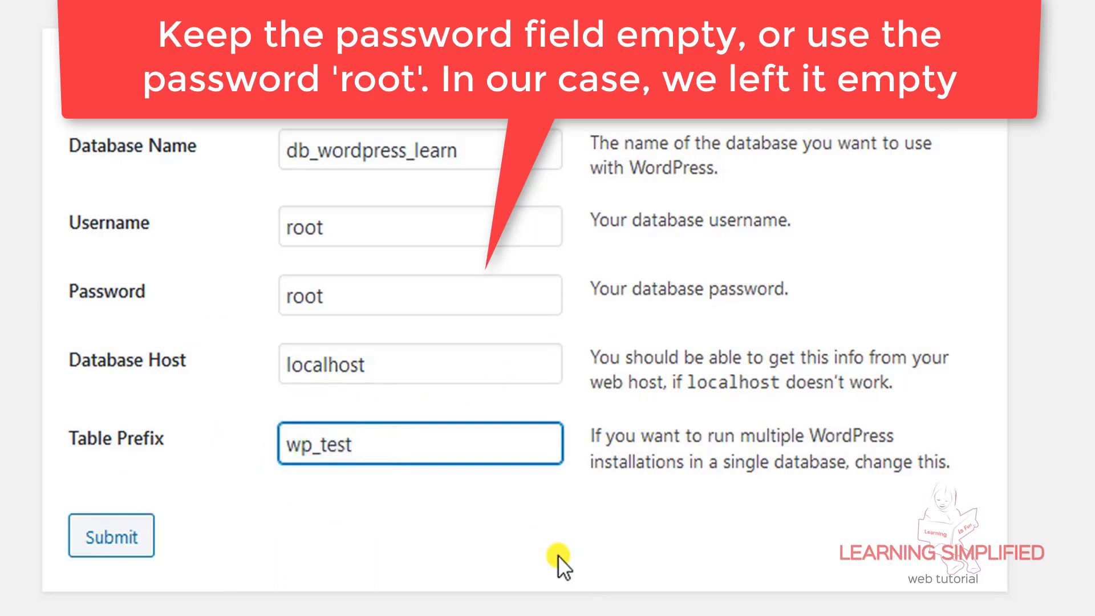
key(BackSpace)
key(BackSpace)
key(BackSpace)
key(BackSpace)
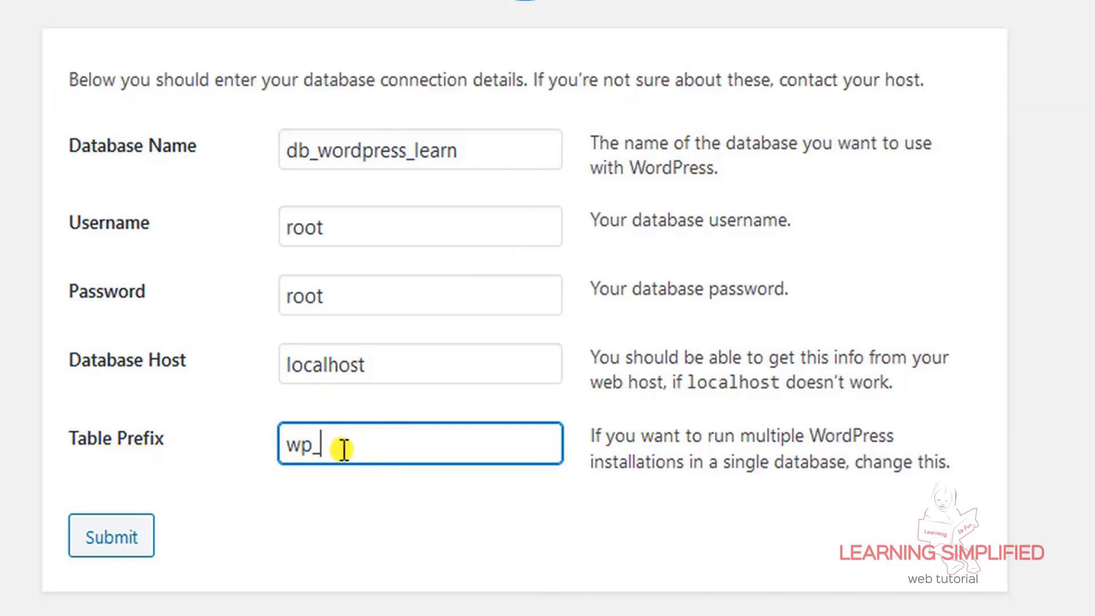
click(97, 439)
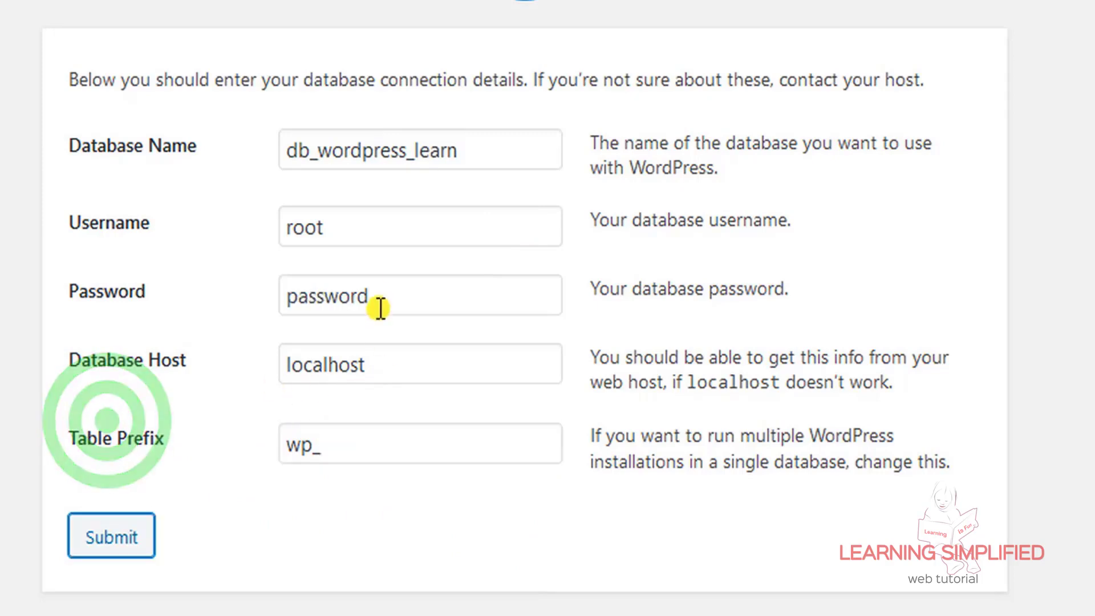
double_click(375, 294)
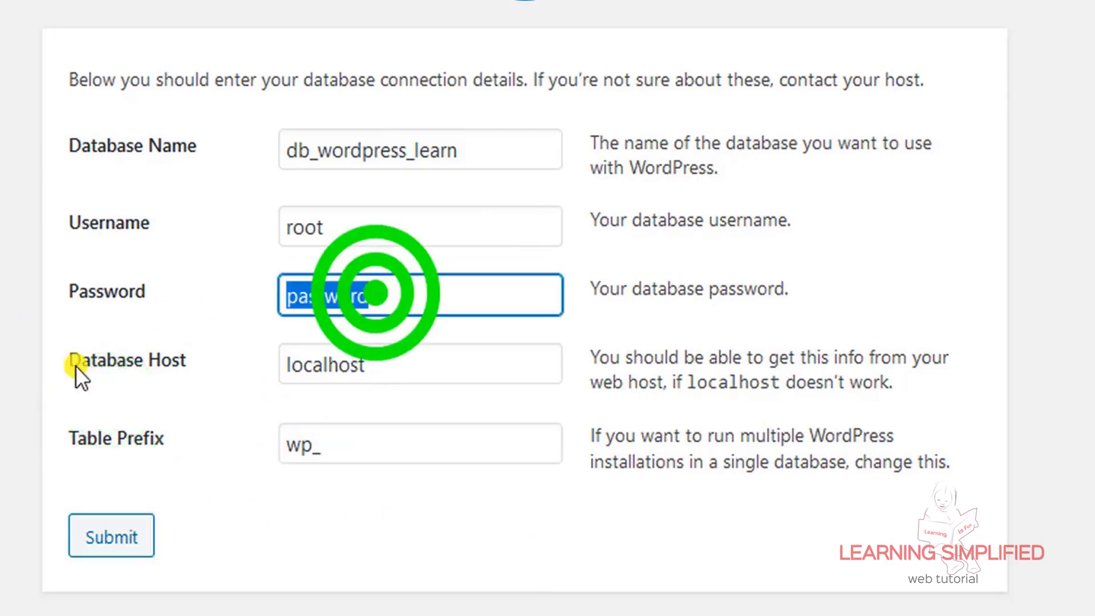
key(BackSpace)
click(108, 531)
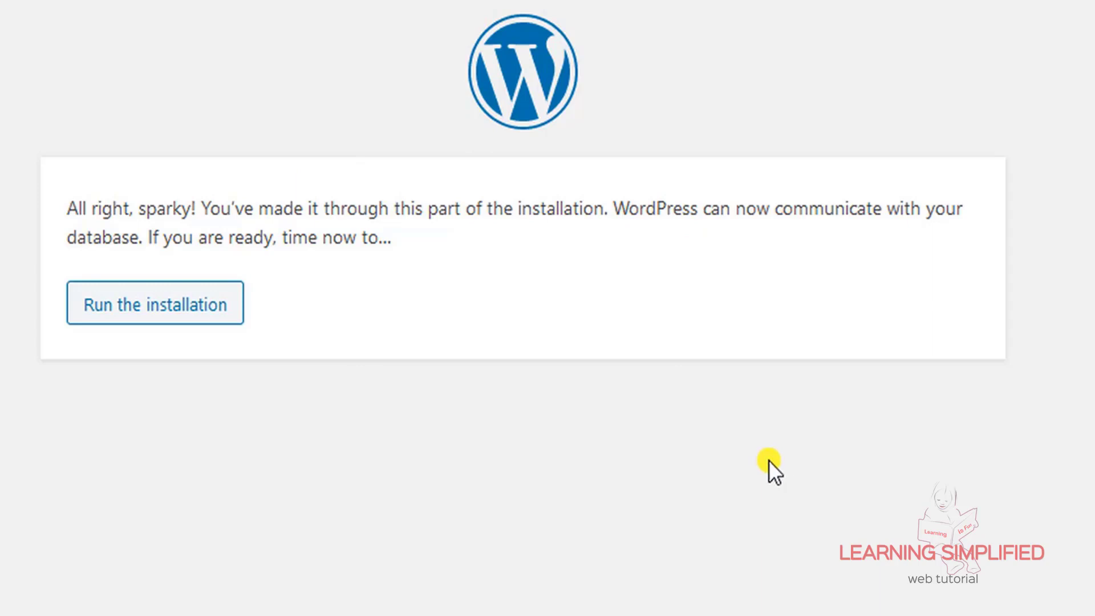
Start the WordPress installation with the 'Run the installation' button
click(189, 305)
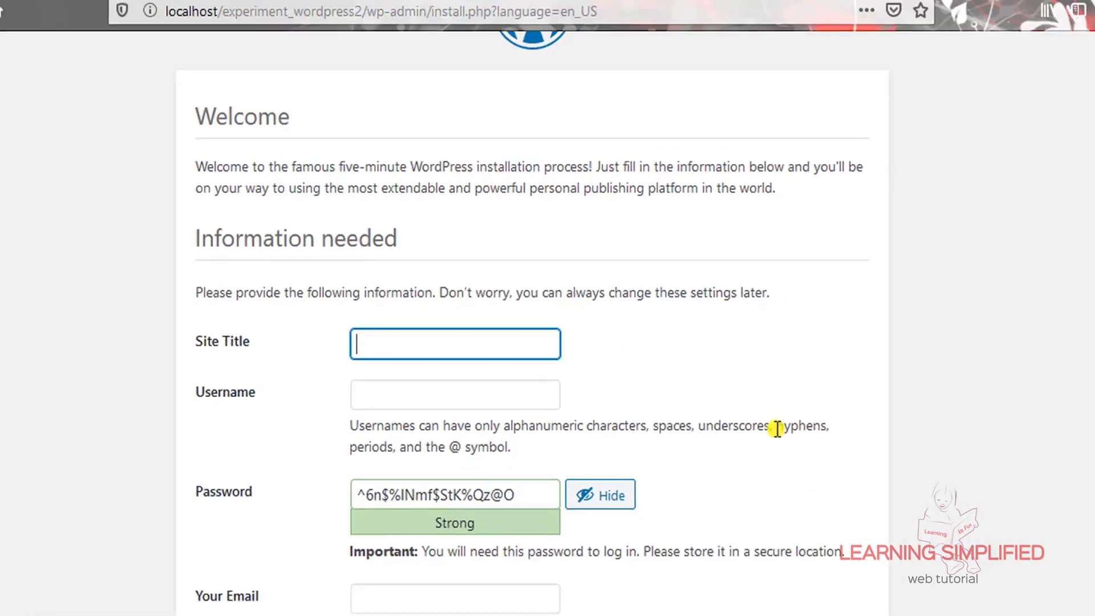
Enter 'WordPress is Fun' as the site title and fill in the admin username from autocomplete
text(WordPress is Fun)
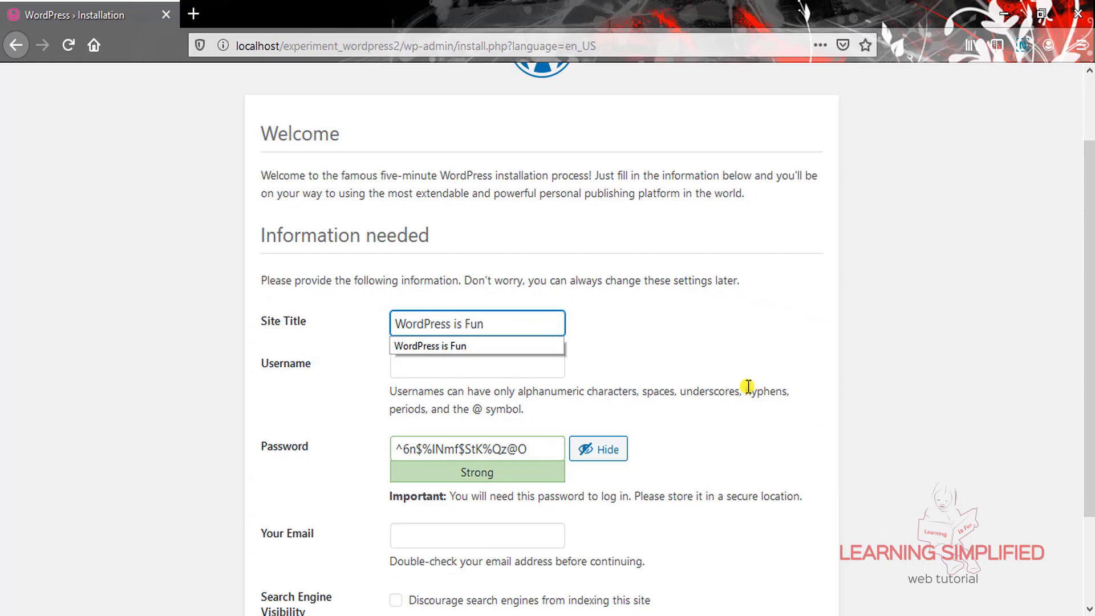
click(648, 316)
click(470, 366)
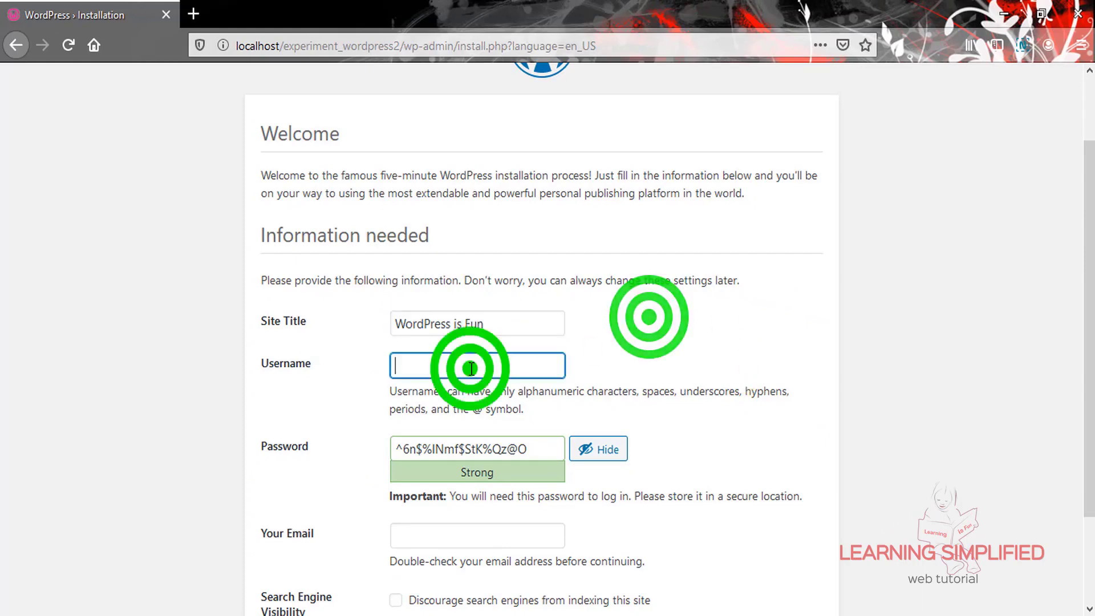
click(416, 388)
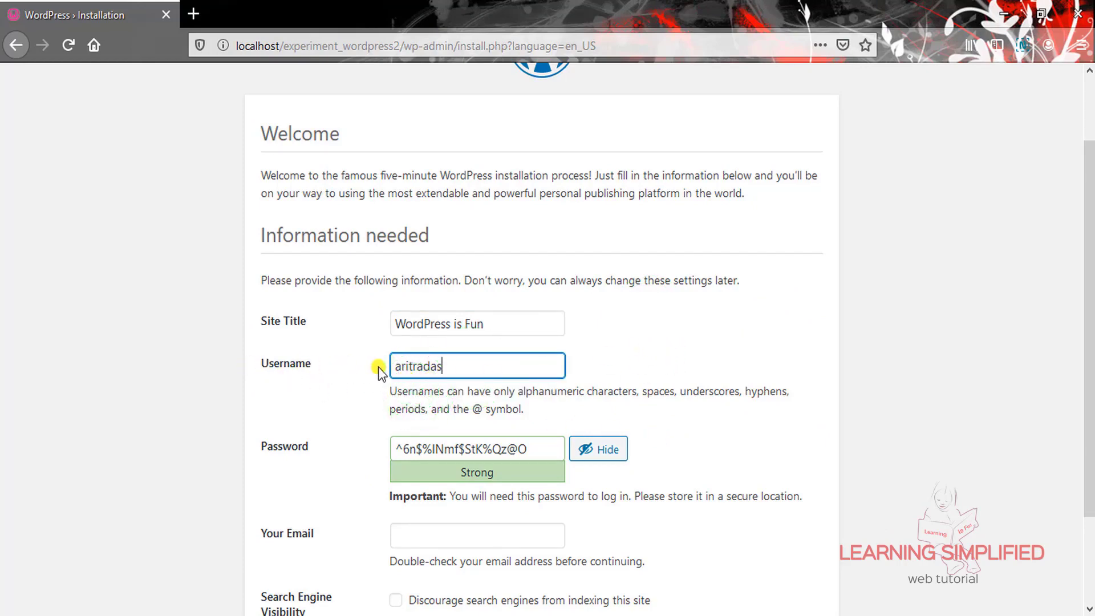
Select and copy the generated strong password
scroll(724, 335, down, 2)
scroll(724, 334, down, 1)
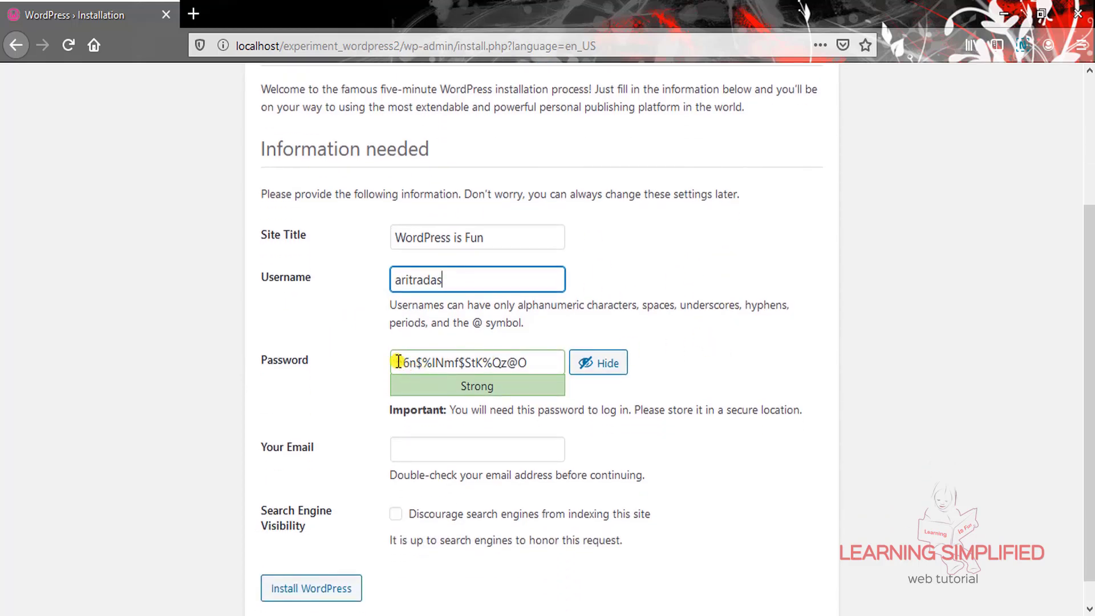
drag(398, 361, 525, 363)
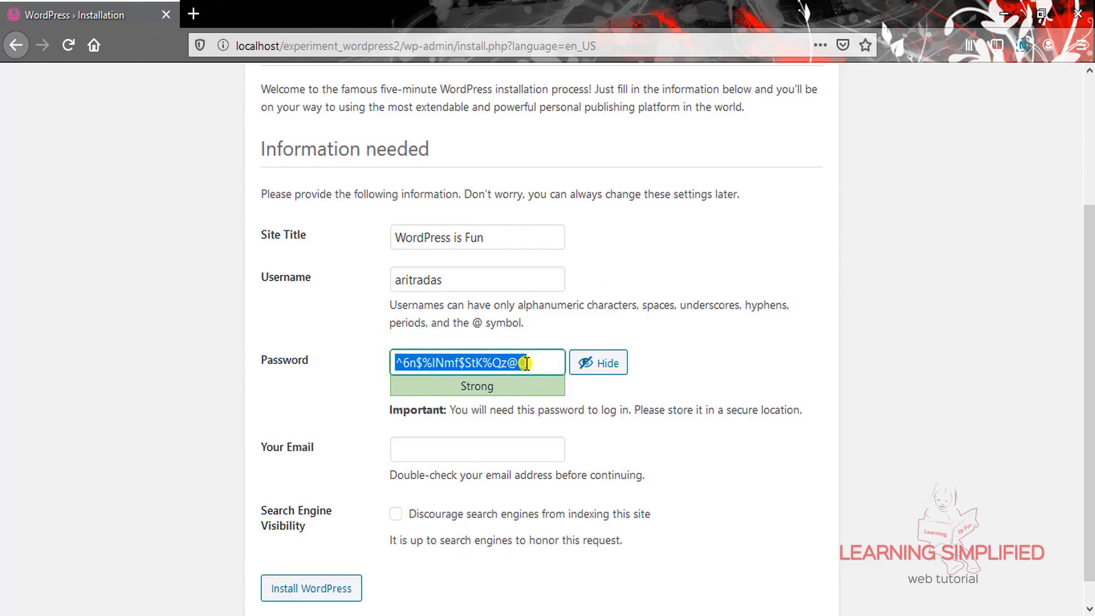
right_click(467, 362)
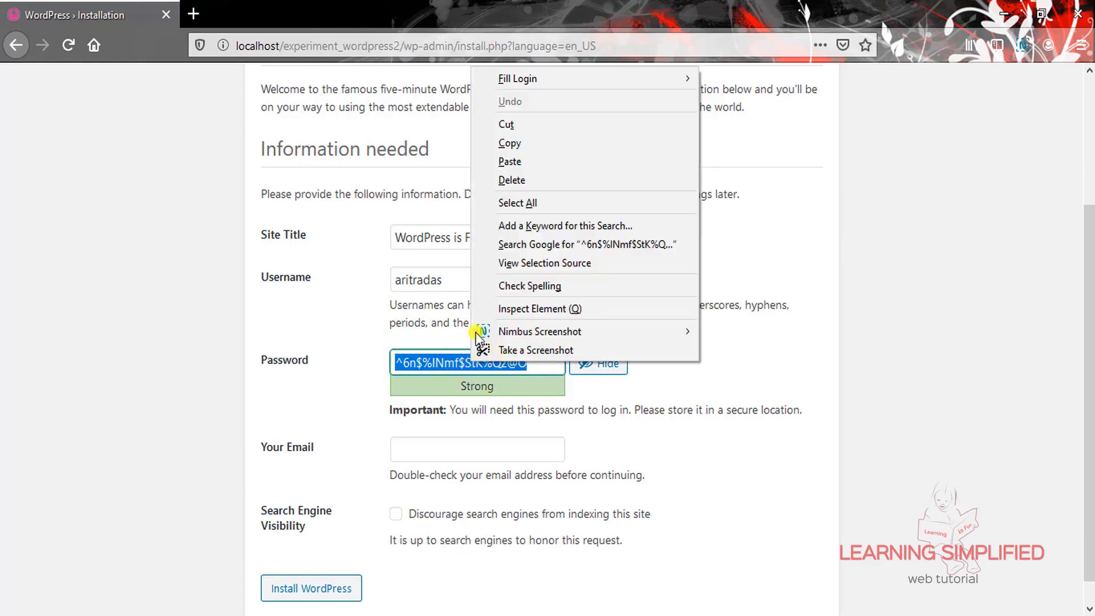
click(525, 144)
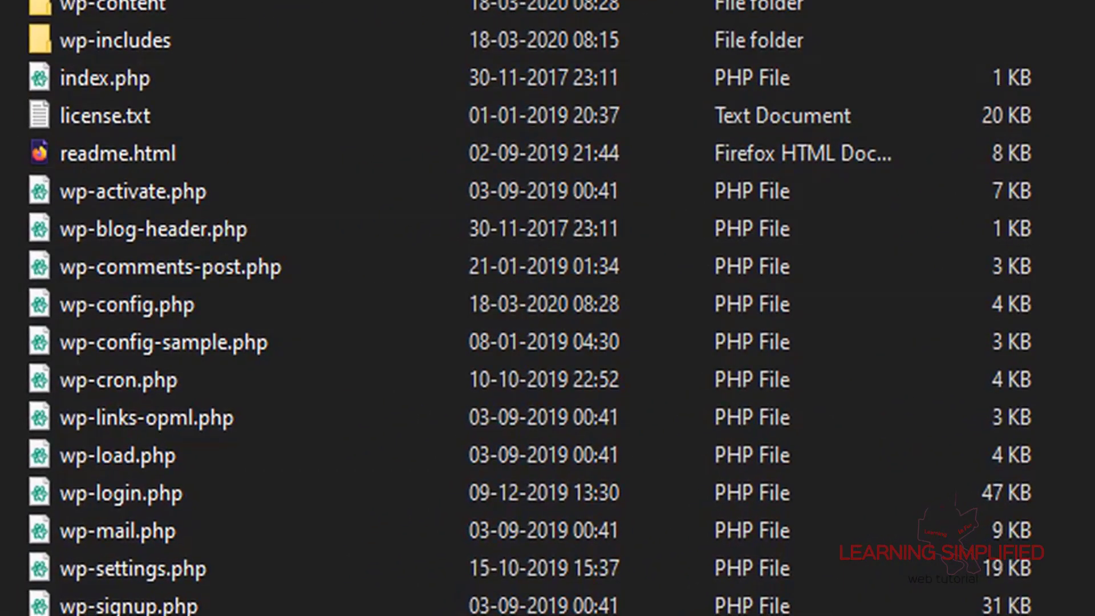
Create a new text document named login-credential.txt in the experiment_wordpress2 folder
right_click(164, 528)
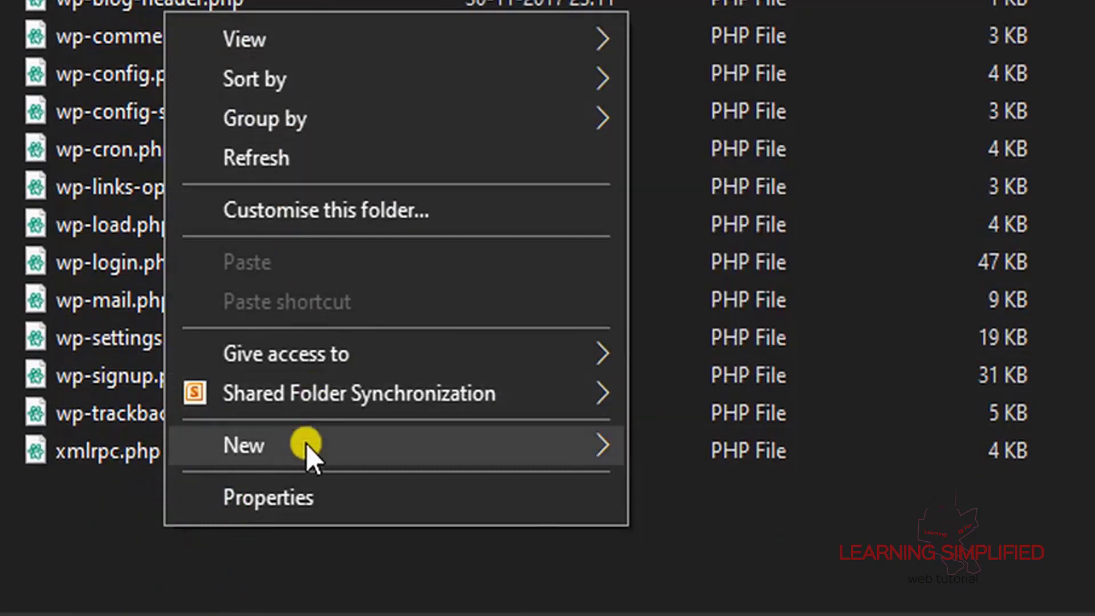
click(245, 447)
click(750, 358)
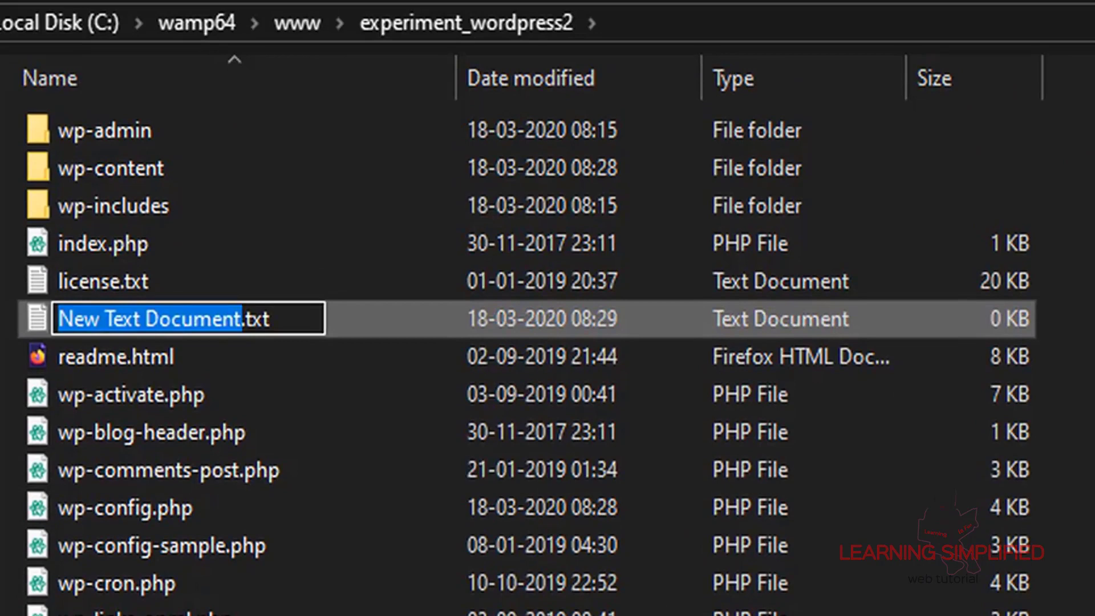
text(login)
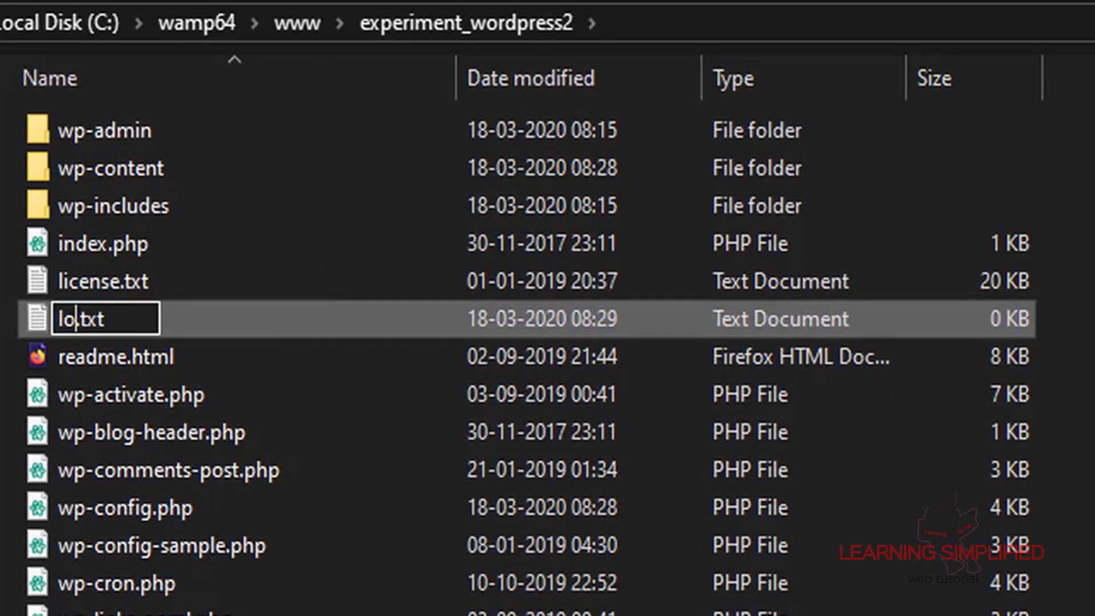
text(-credenti)
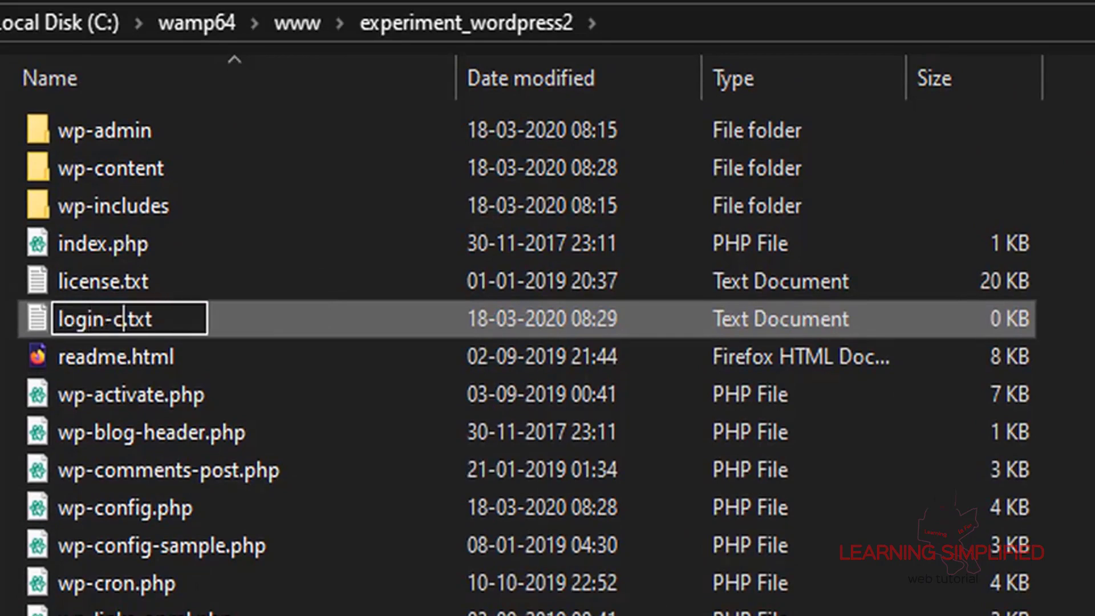
text(al)
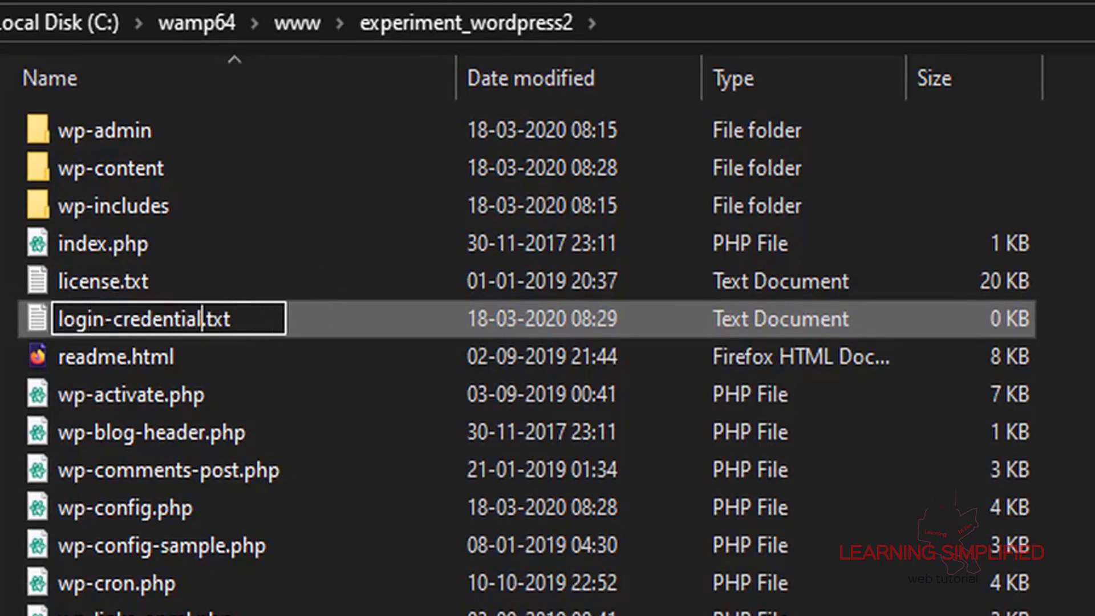
key(Return)
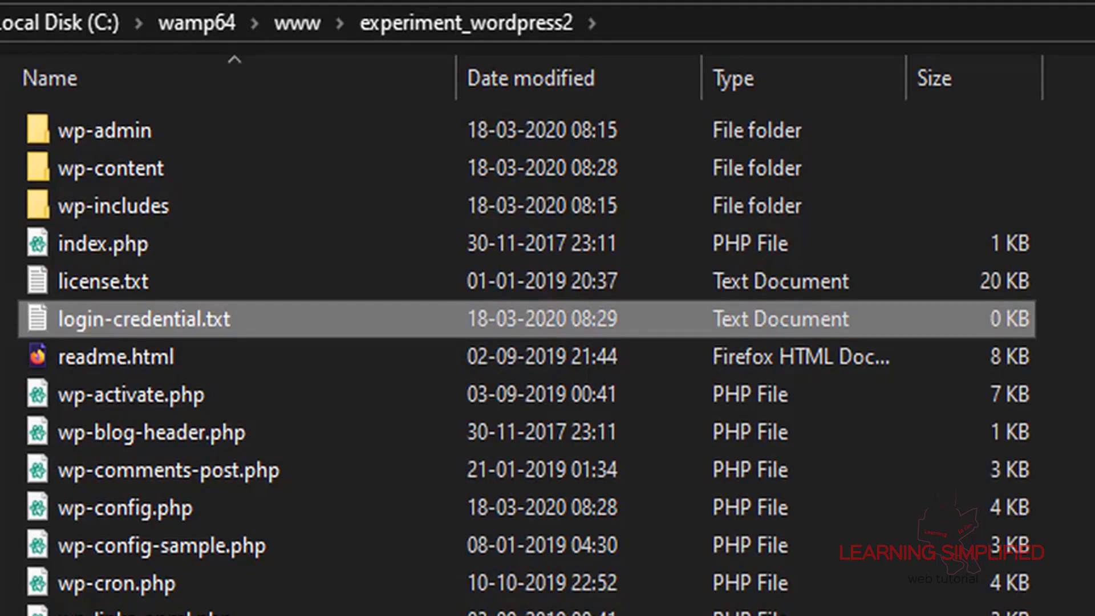
Write the admin username and pasted password into login-credential.txt and save it
key(Return)
text(username )
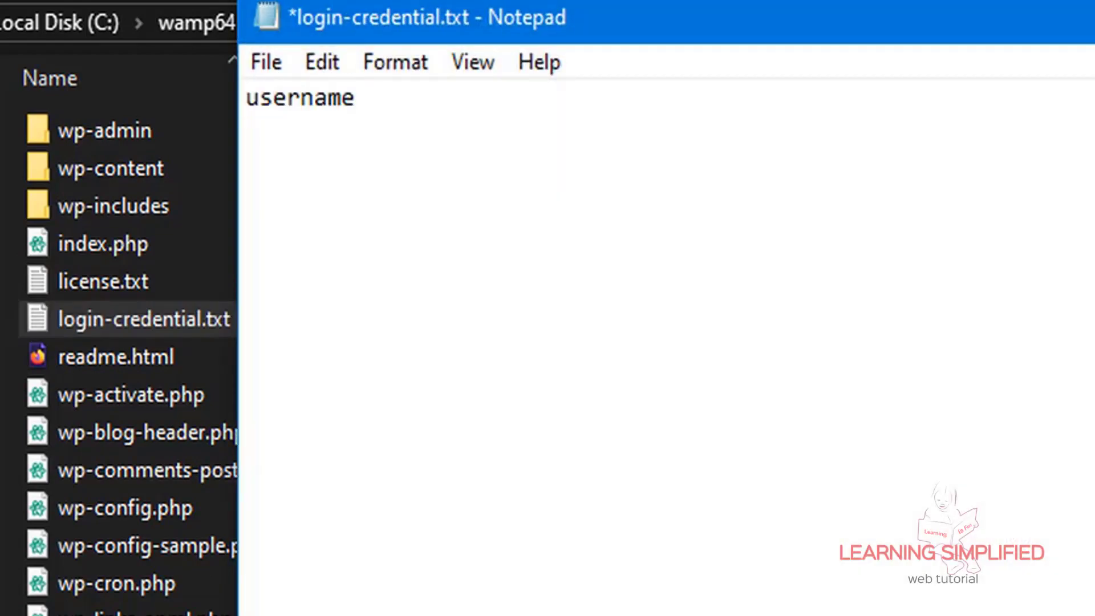
text(: aritradas)
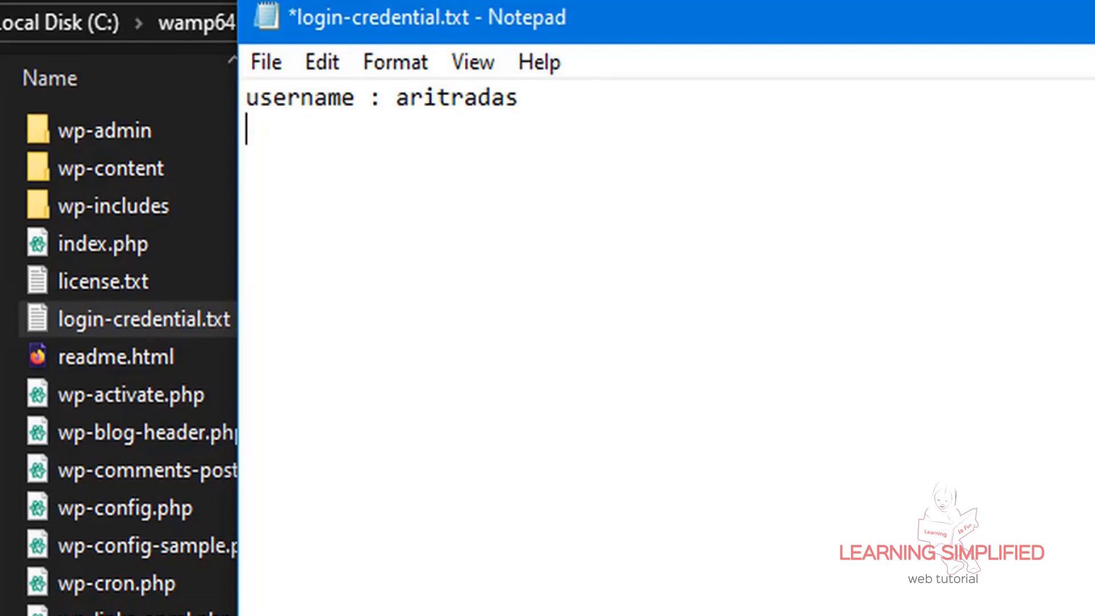
text(password)
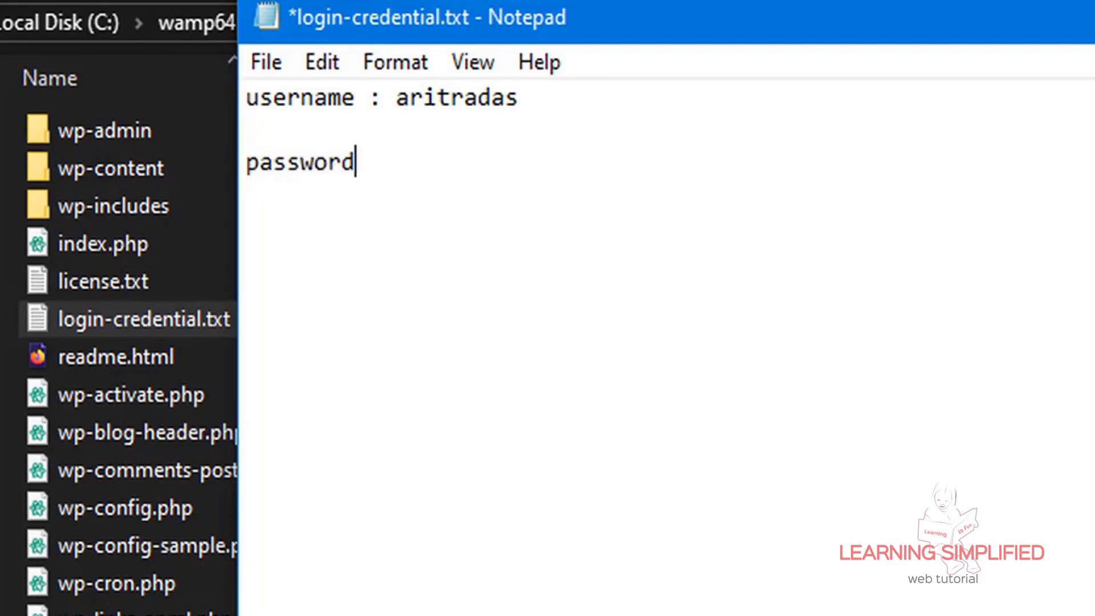
text(:)
key(ctrl+v)
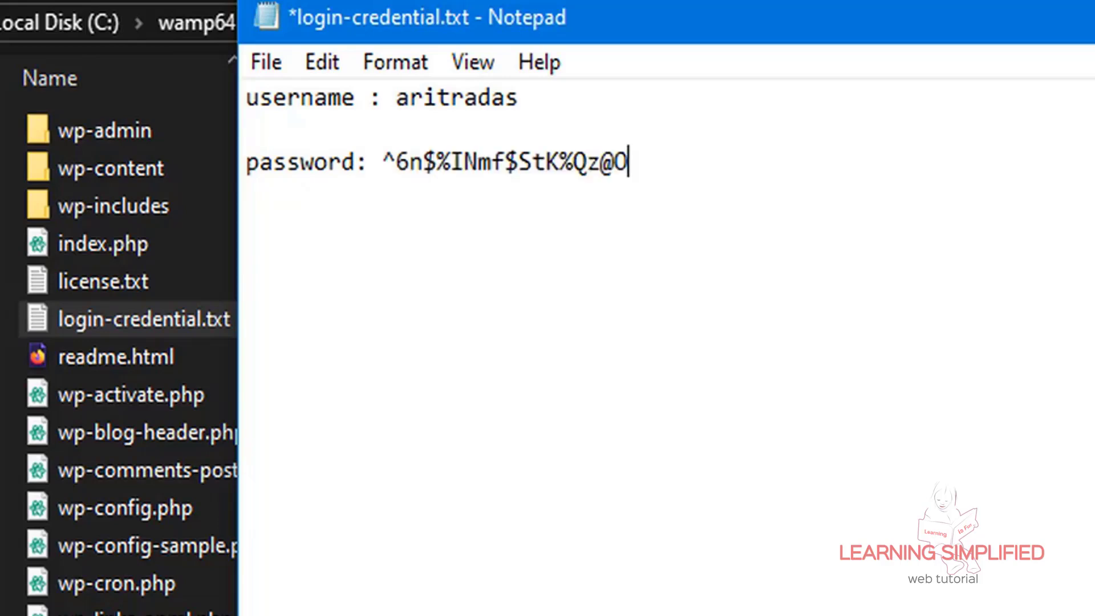
key(ctrl+s)
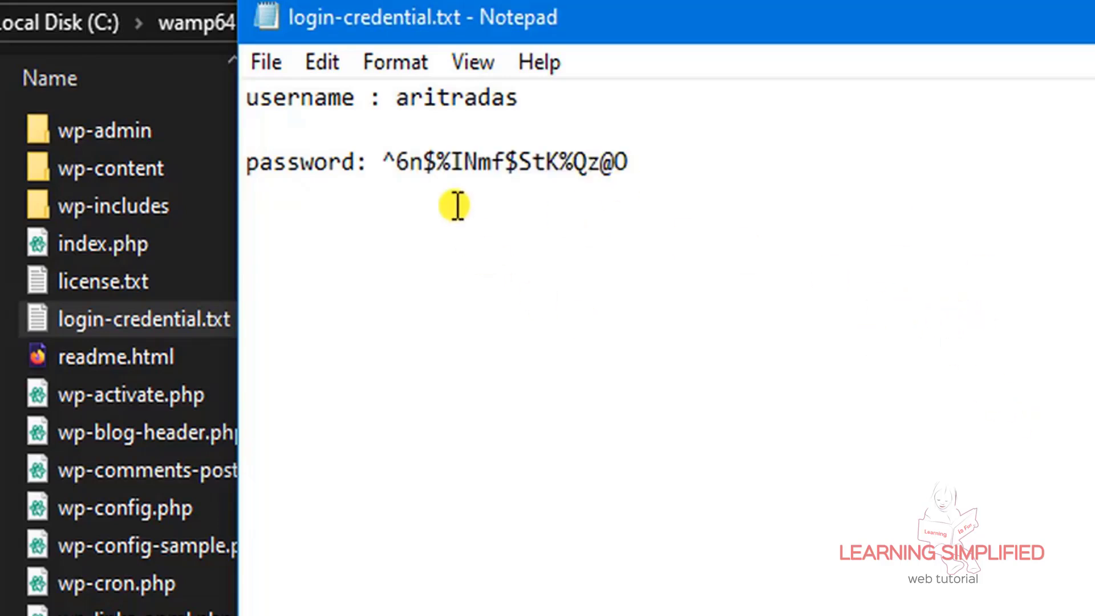
Copy the saved password from the file for logging in later
drag(382, 162, 625, 256)
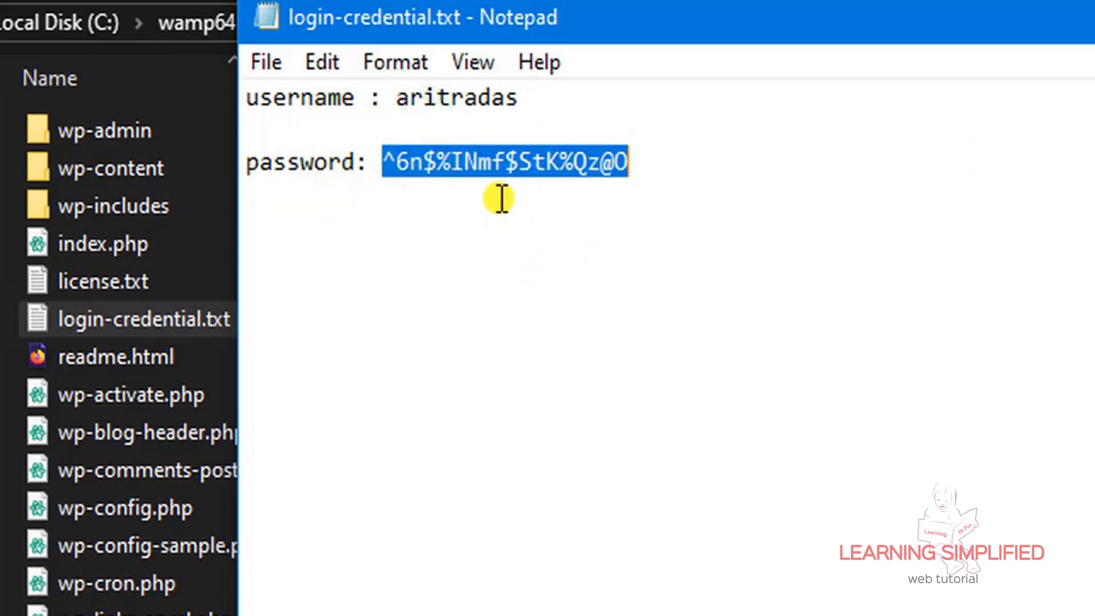
right_click(484, 171)
click(596, 292)
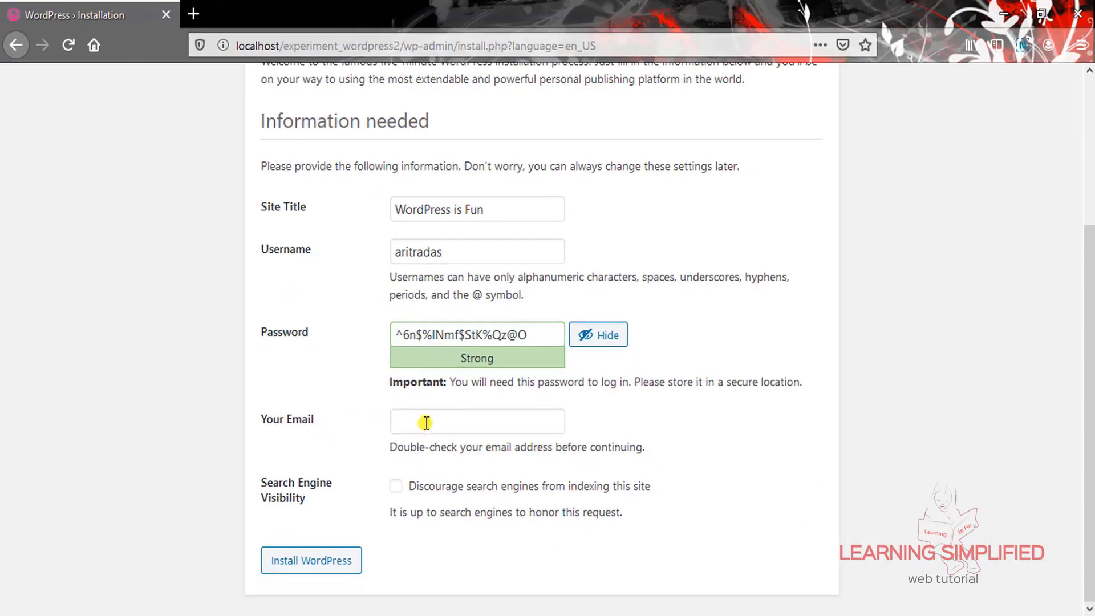
Fill in the admin e-mail from autofill, install WordPress, and decline saving the login
click(426, 423)
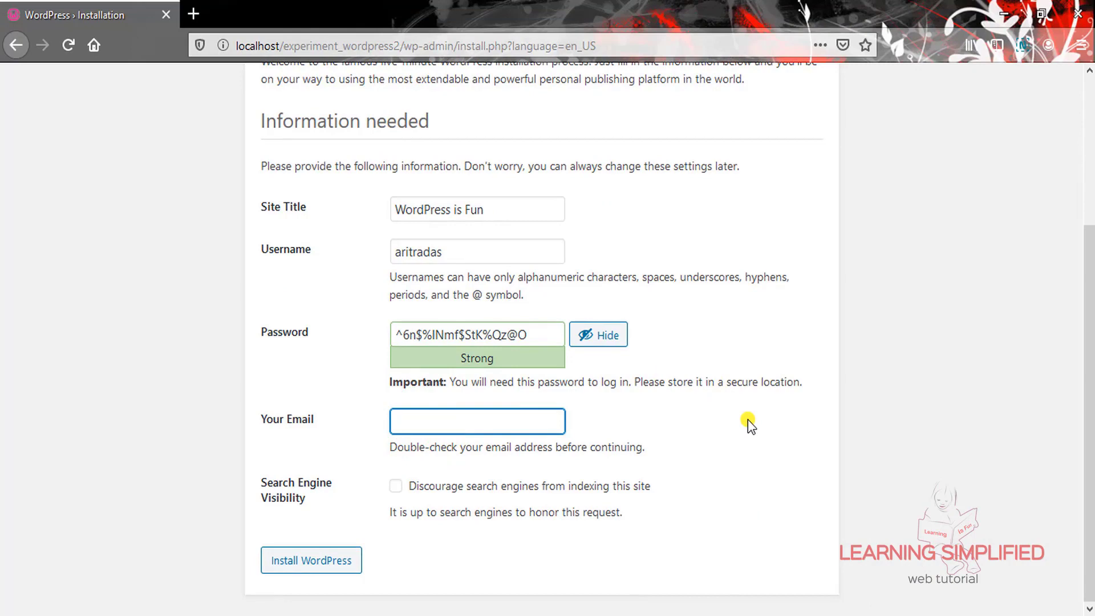
text(a)
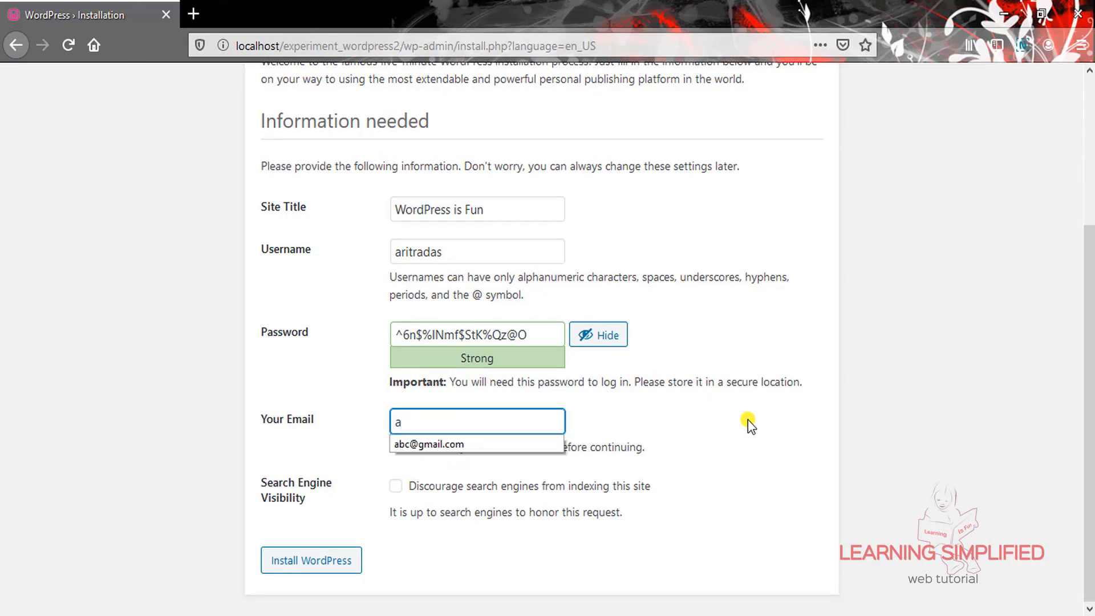
text(bc)
key(Down)
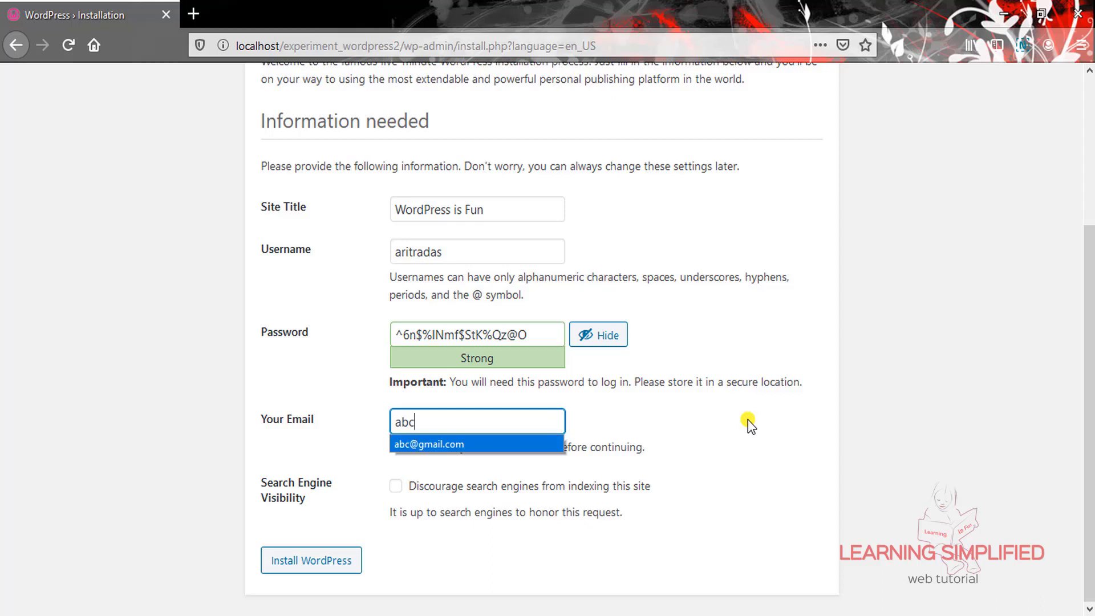
key(Return)
click(710, 418)
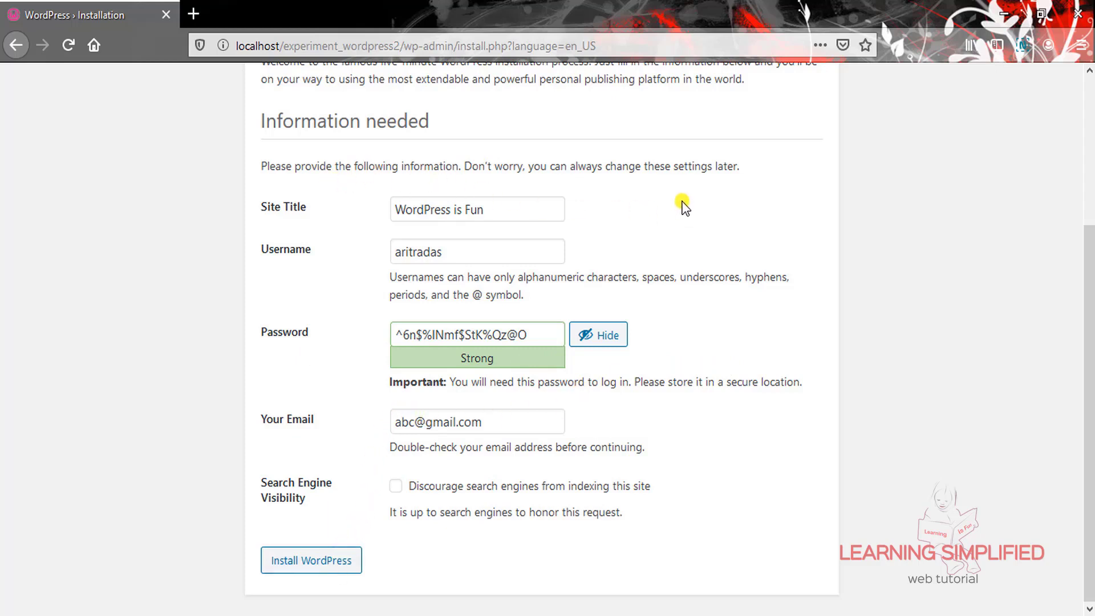
click(321, 571)
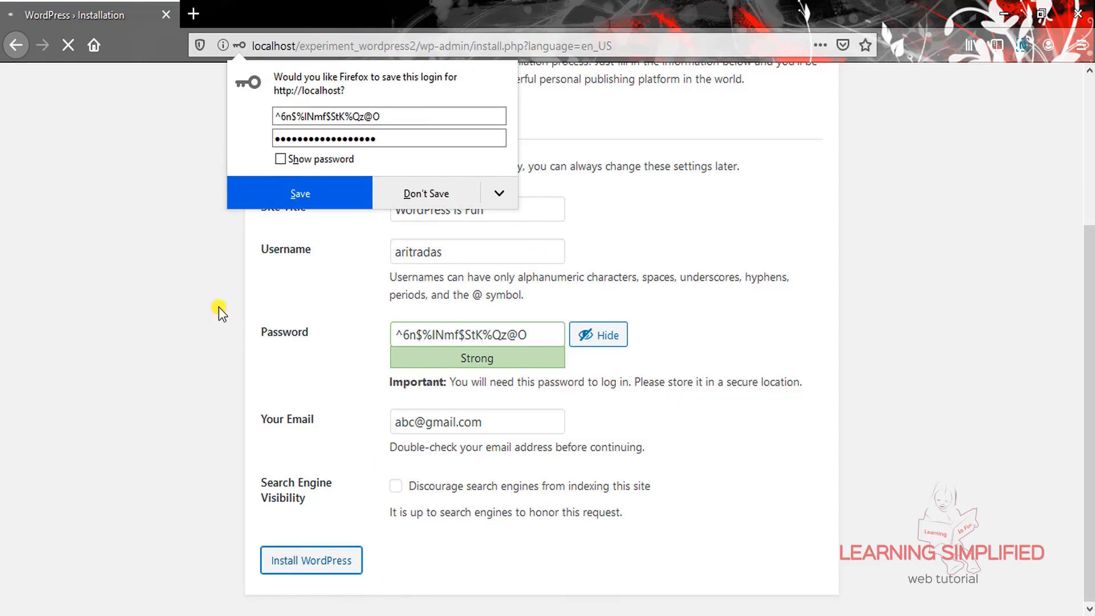
click(157, 272)
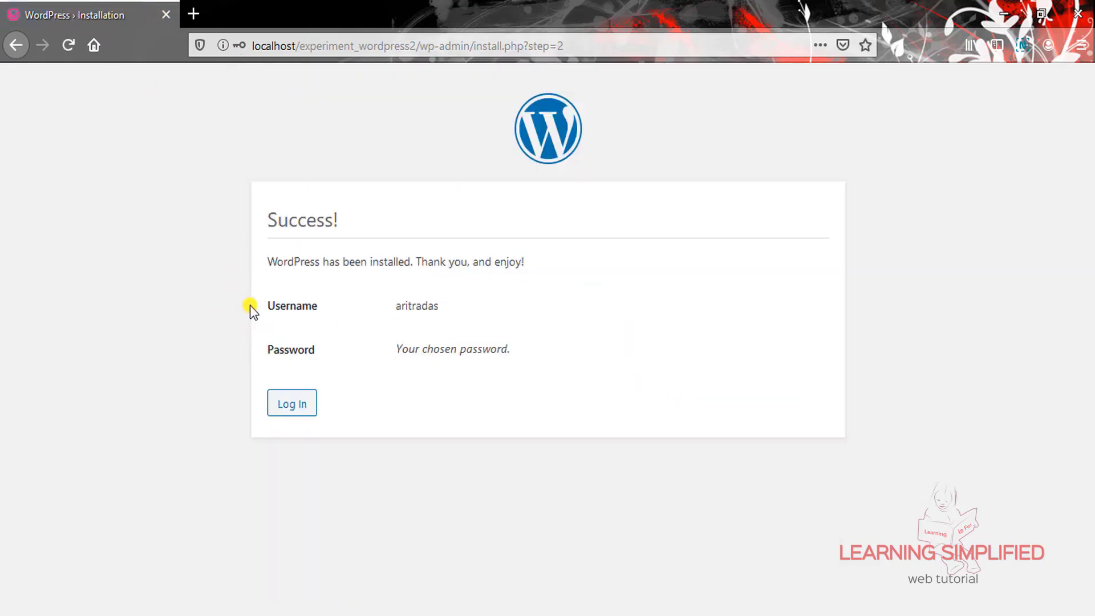
Log in from the Success page with the autofilled admin username and pasted password
drag(266, 220, 340, 220)
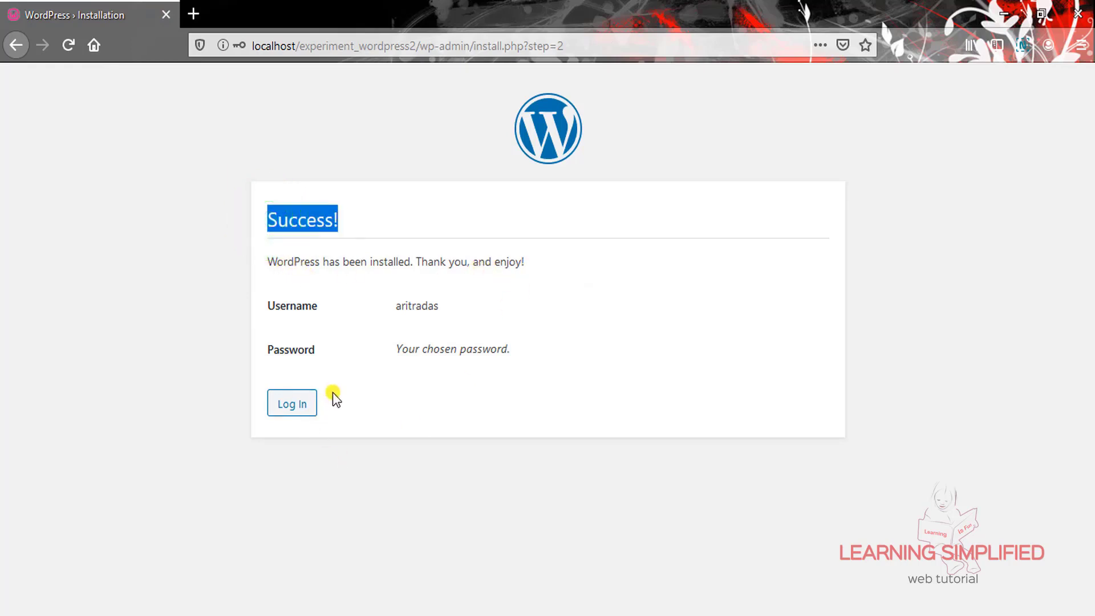
click(297, 402)
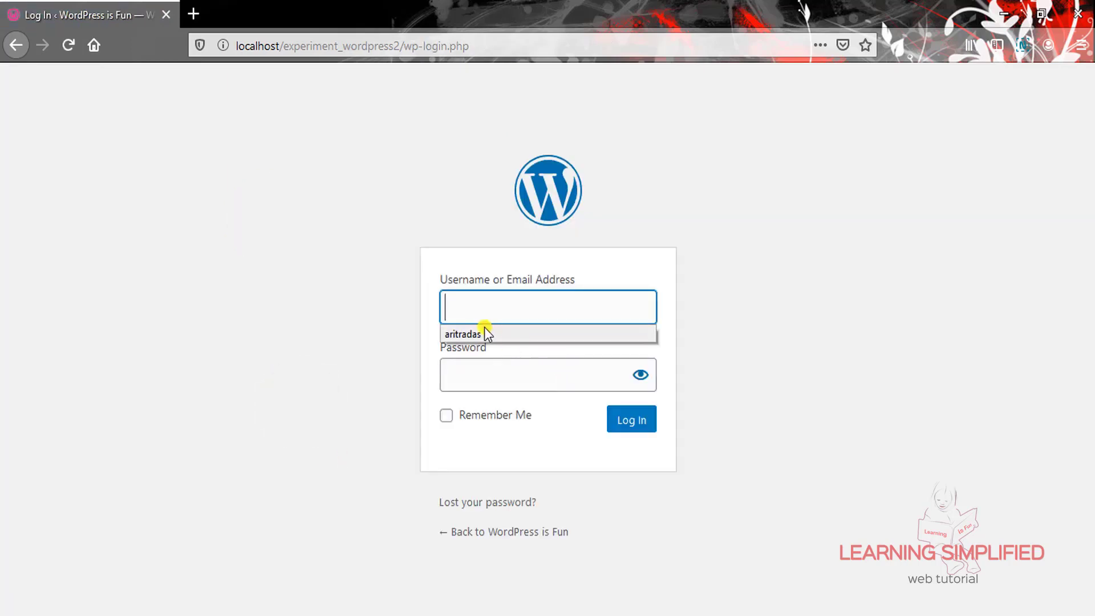
click(474, 334)
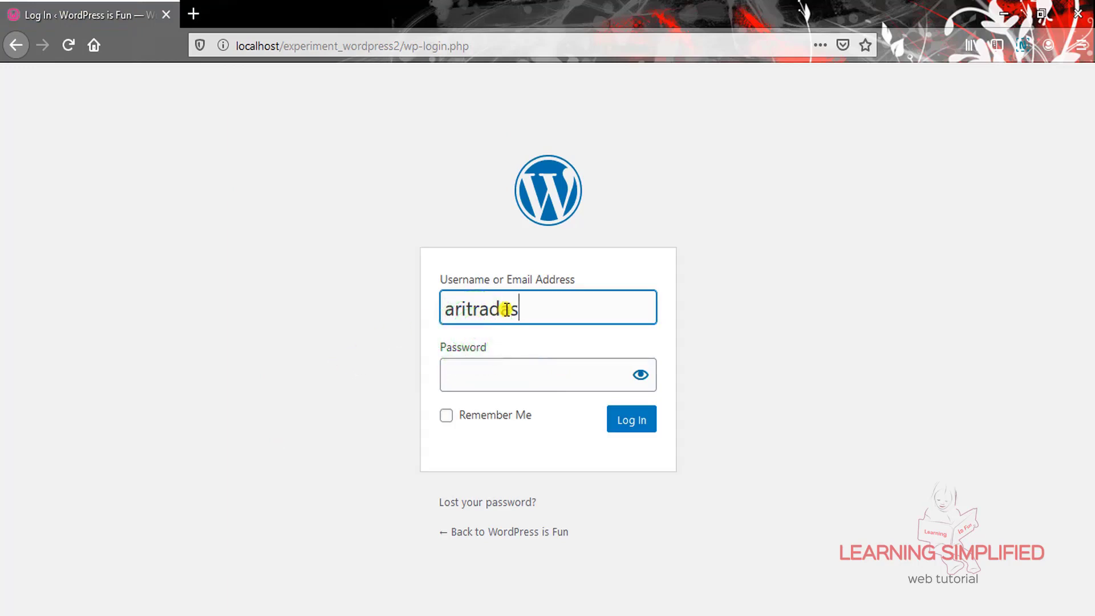
click(486, 378)
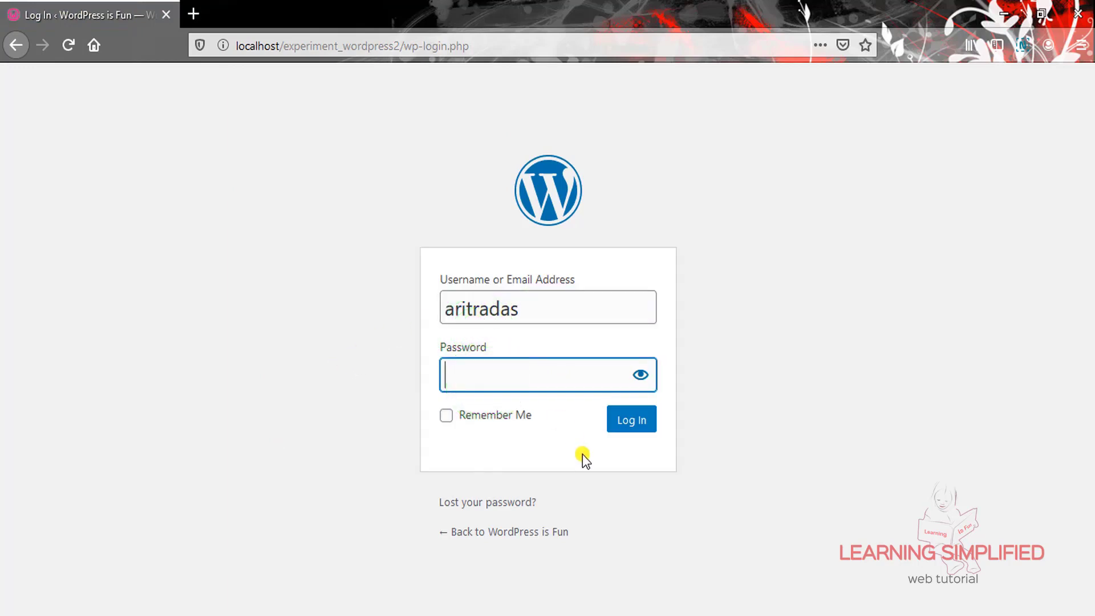
key(ctrl+v)
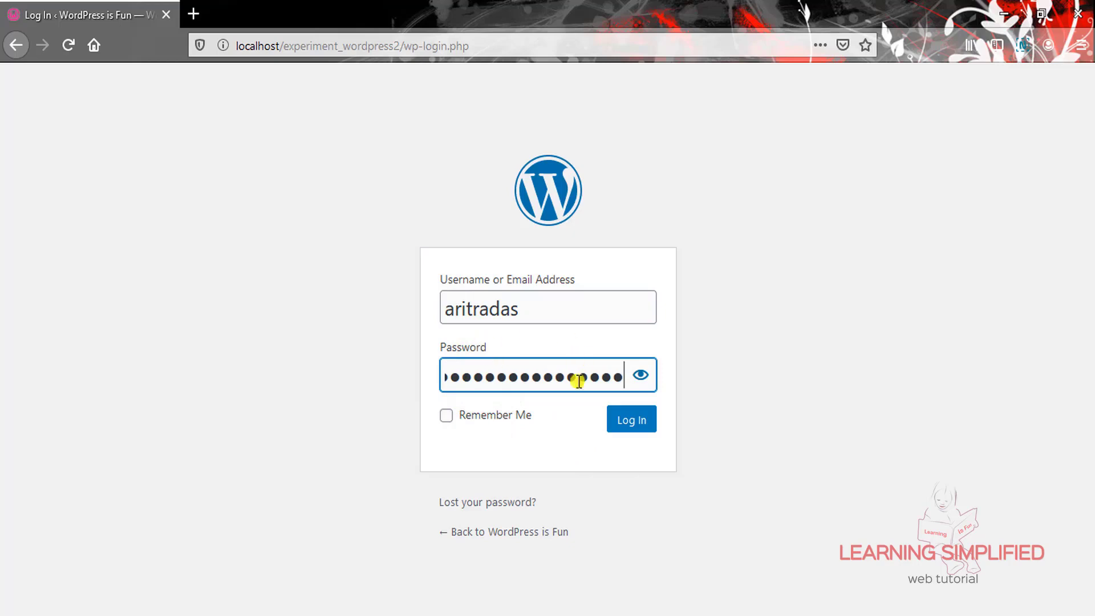
click(623, 420)
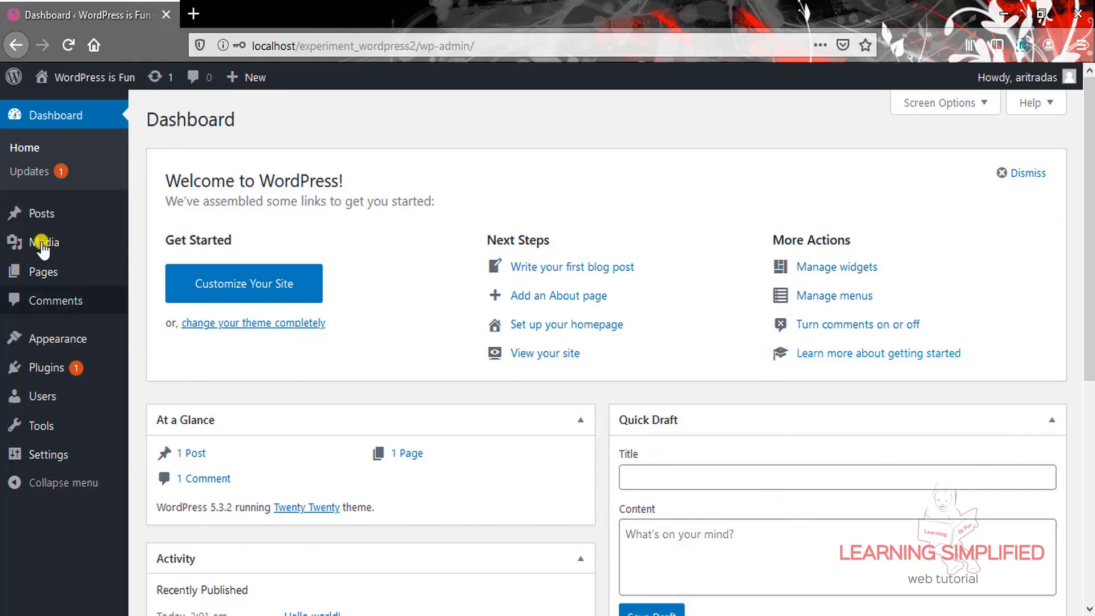
Open the front page with the 'Hello world!' post in a new tab, then return to the Dashboard
mouse_move(103, 80)
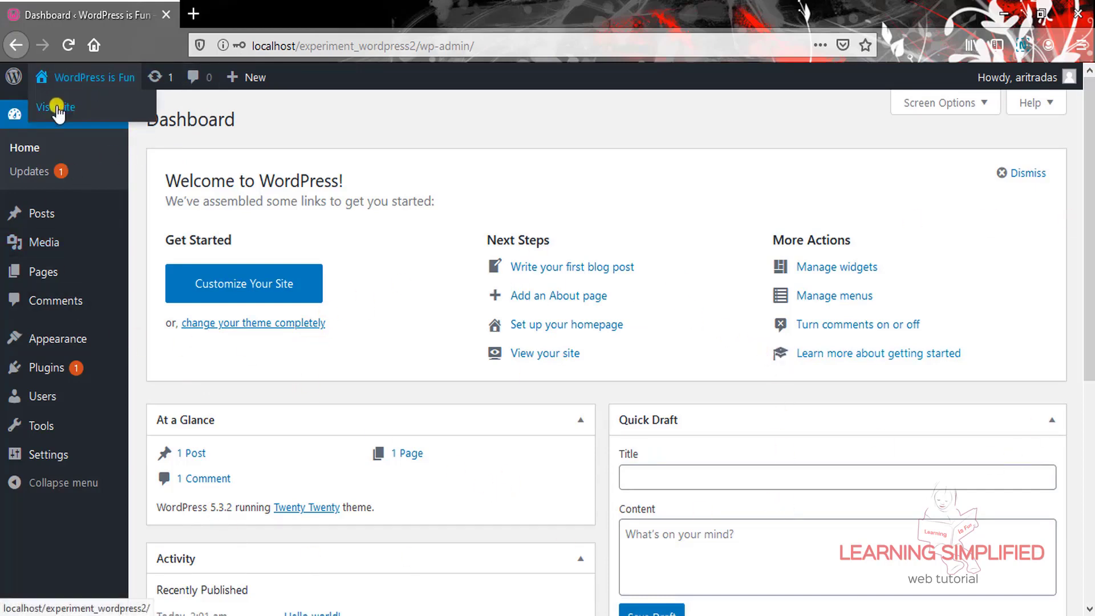
right_click(80, 107)
click(92, 117)
click(240, 23)
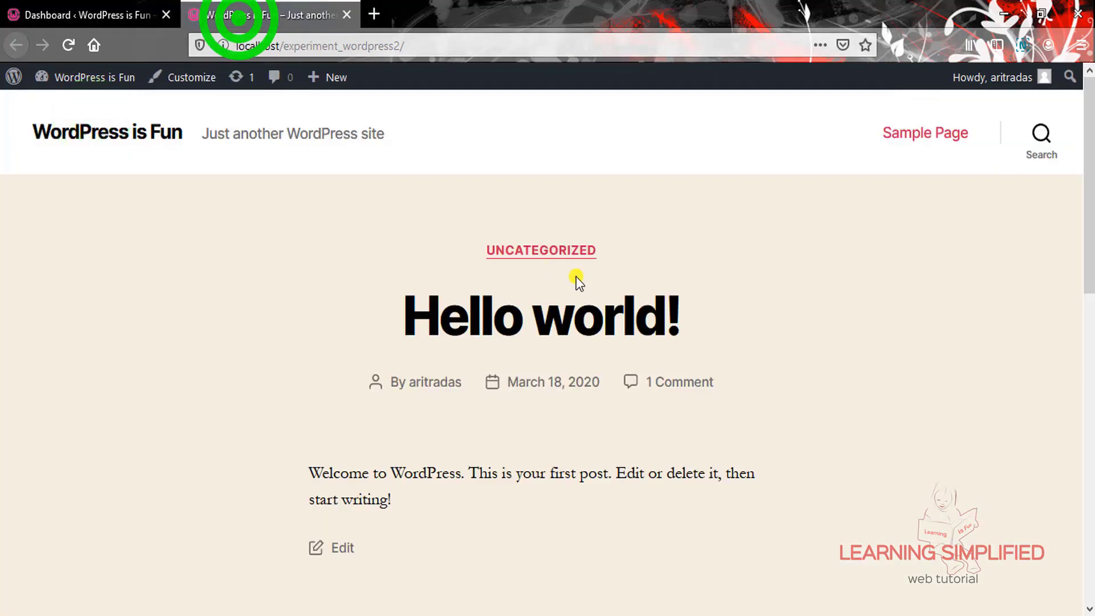
scroll(957, 266, down, 3)
scroll(956, 269, down, 5)
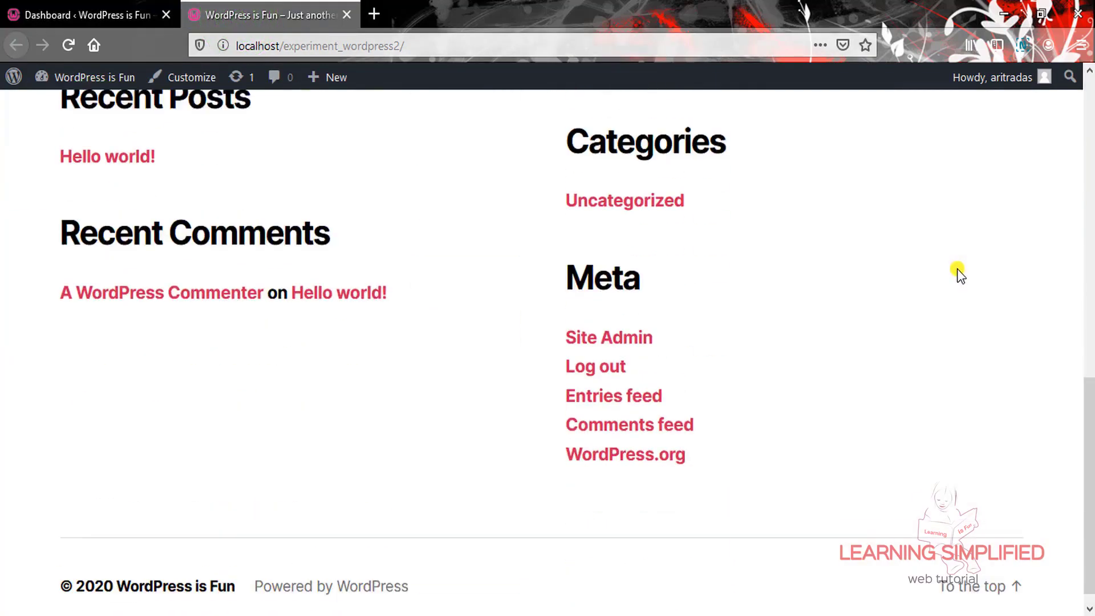
scroll(957, 267, up, 7)
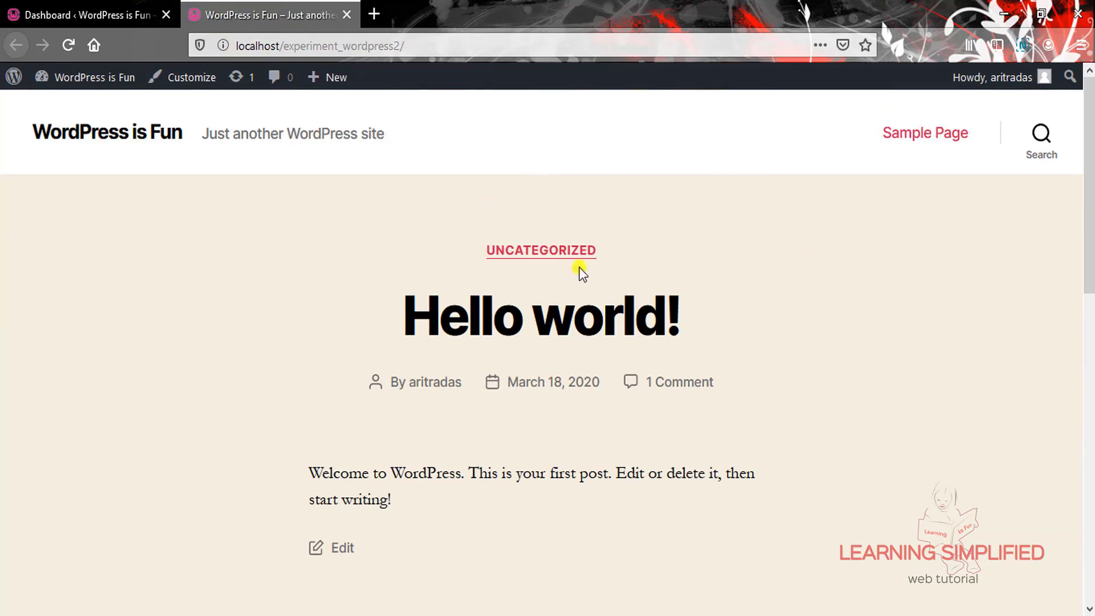
click(108, 19)
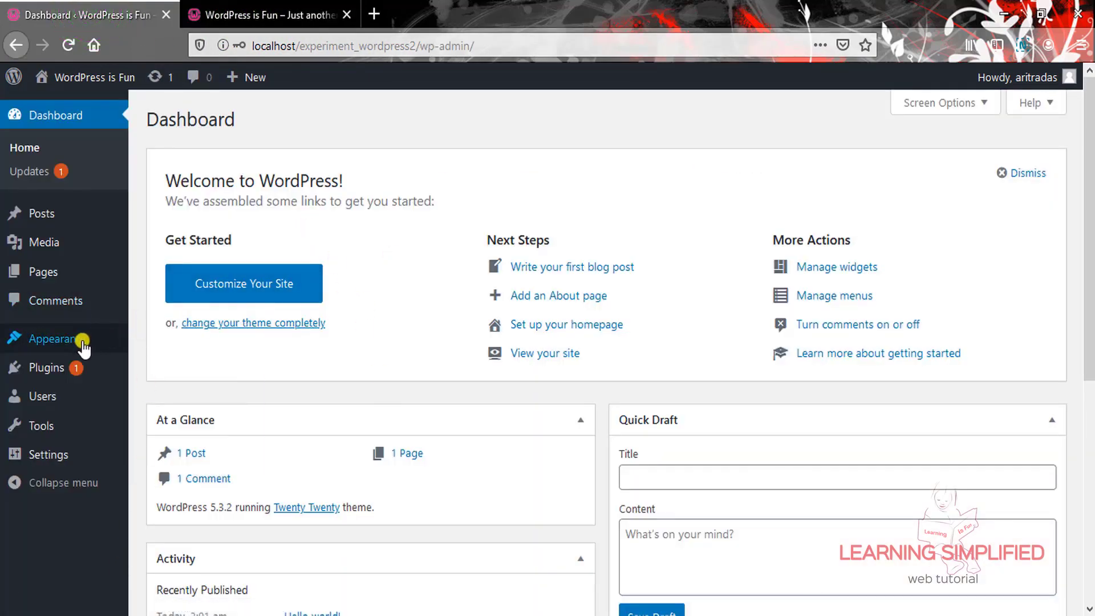
Go to Appearance > Themes to list the installed themes
mouse_move(83, 345)
click(152, 339)
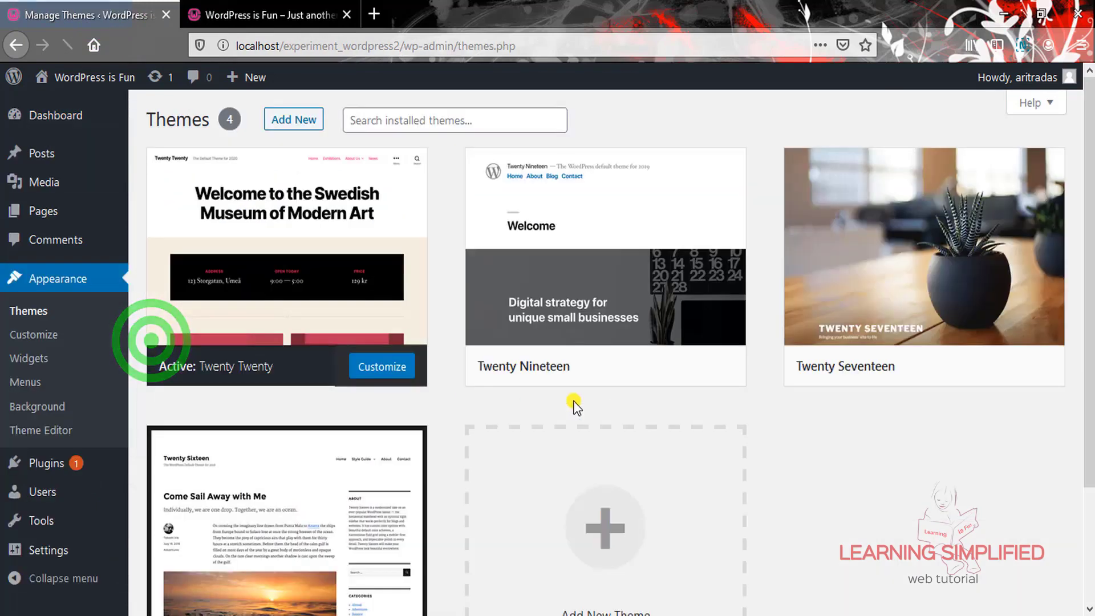
mouse_move(276, 289)
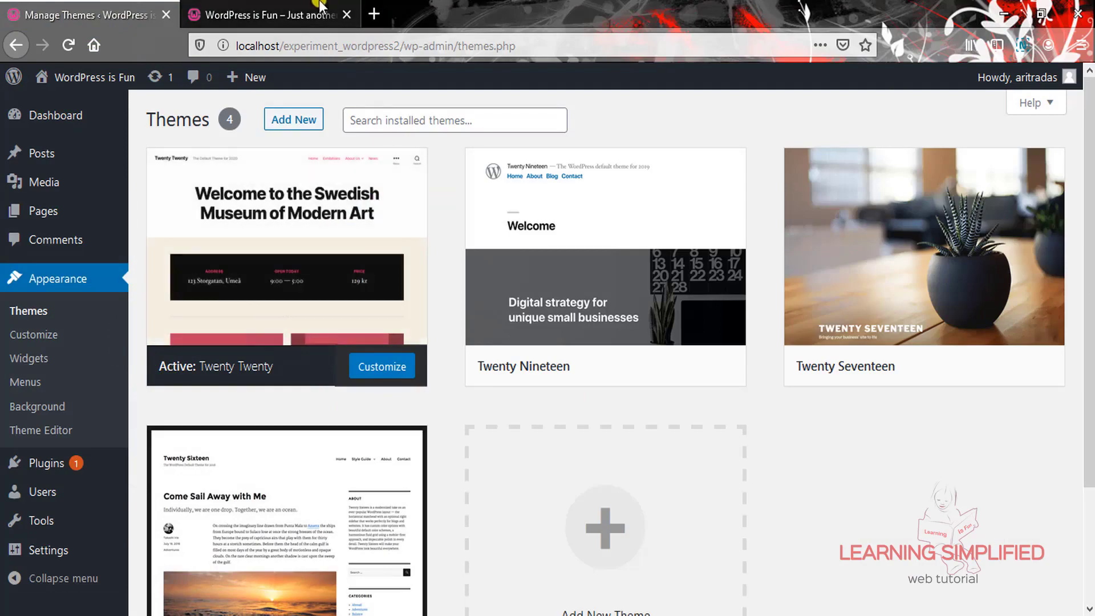
Review the front page in the other tab, highlighting the tagline 'Just another WordPress site'
click(274, 15)
scroll(1071, 359, down, 5)
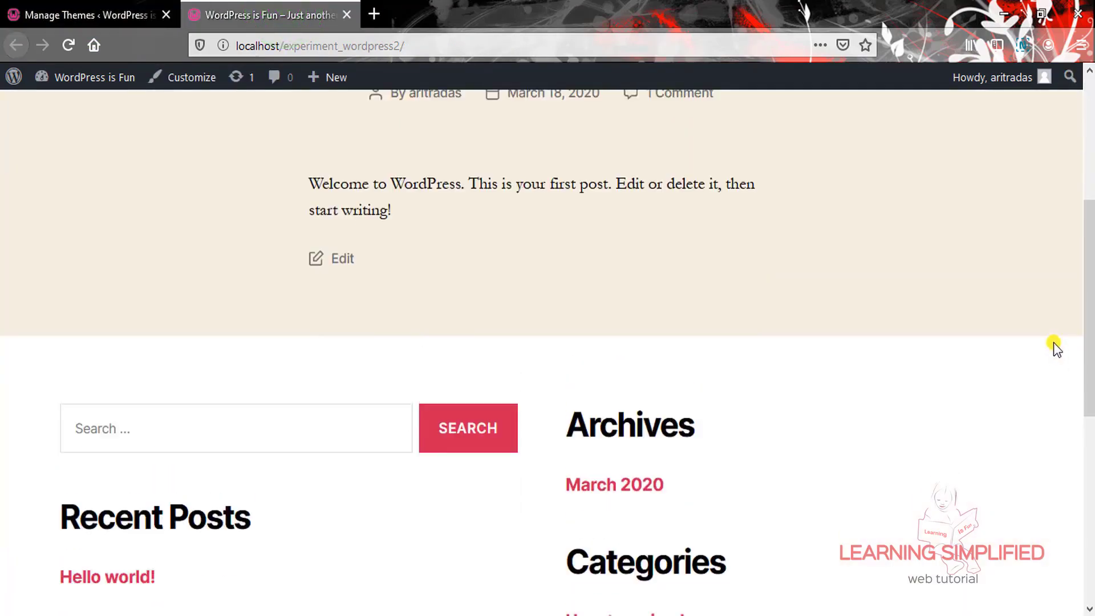
scroll(1056, 344, up, 5)
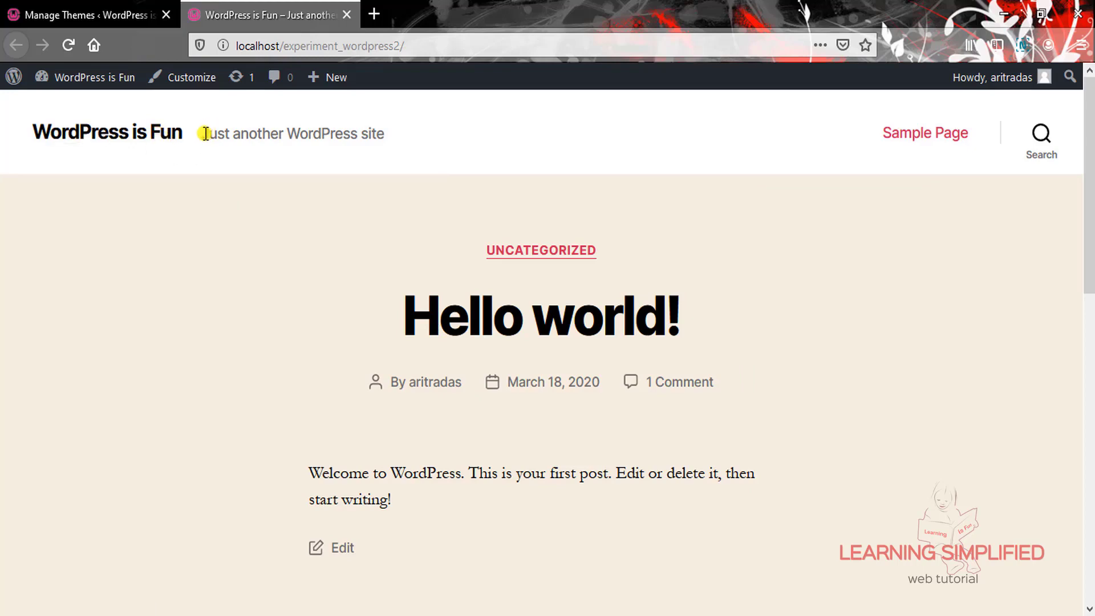
drag(206, 134, 493, 178)
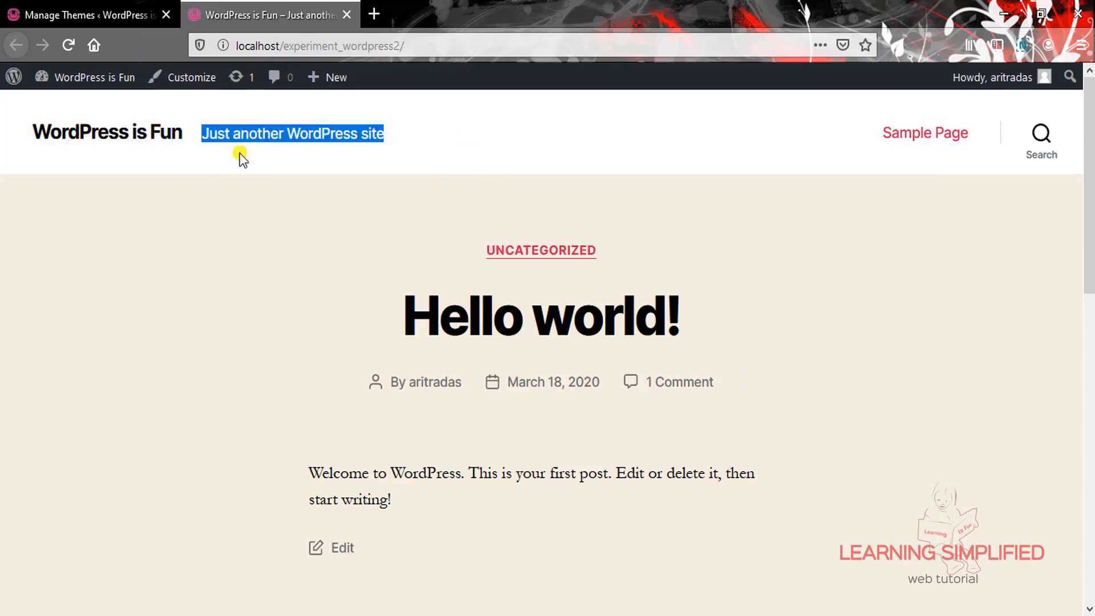
click(445, 136)
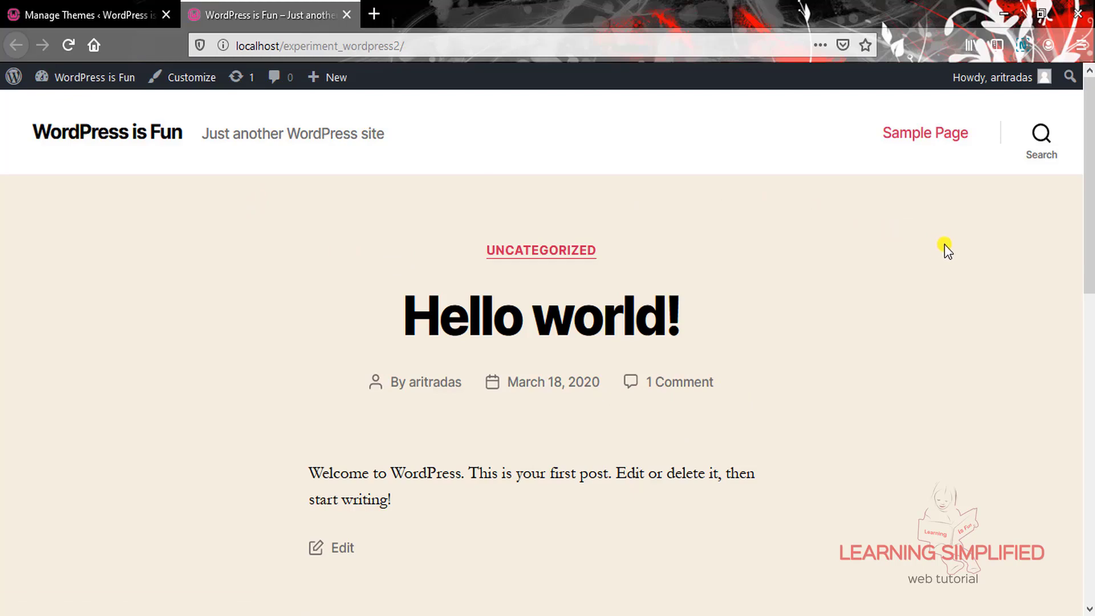
Return to Manage Themes and scroll through the four theme cards, Twenty Twenty active
click(132, 17)
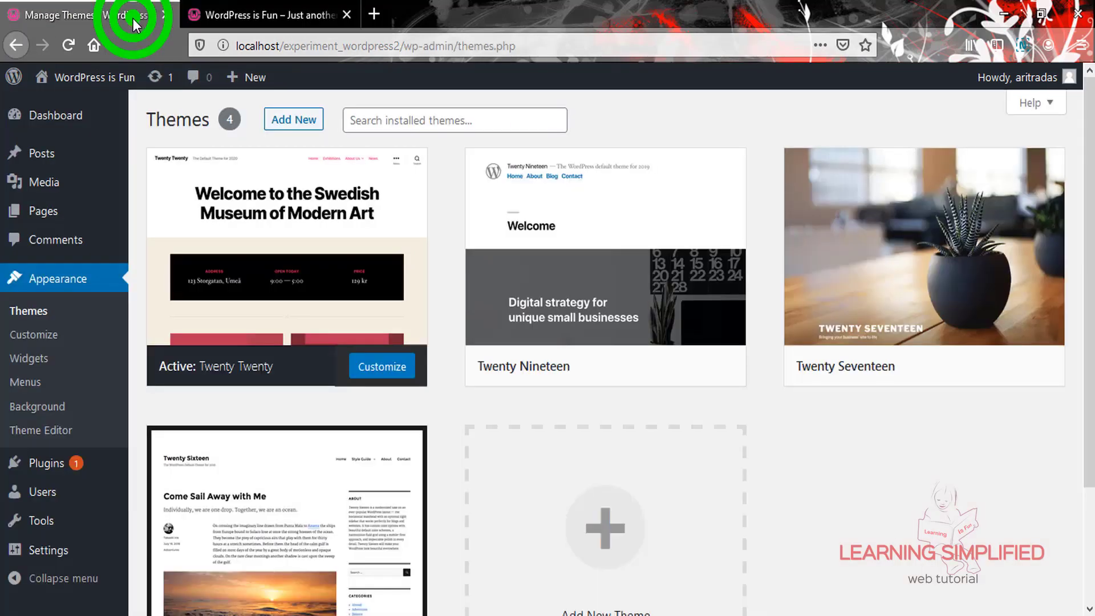
click(879, 505)
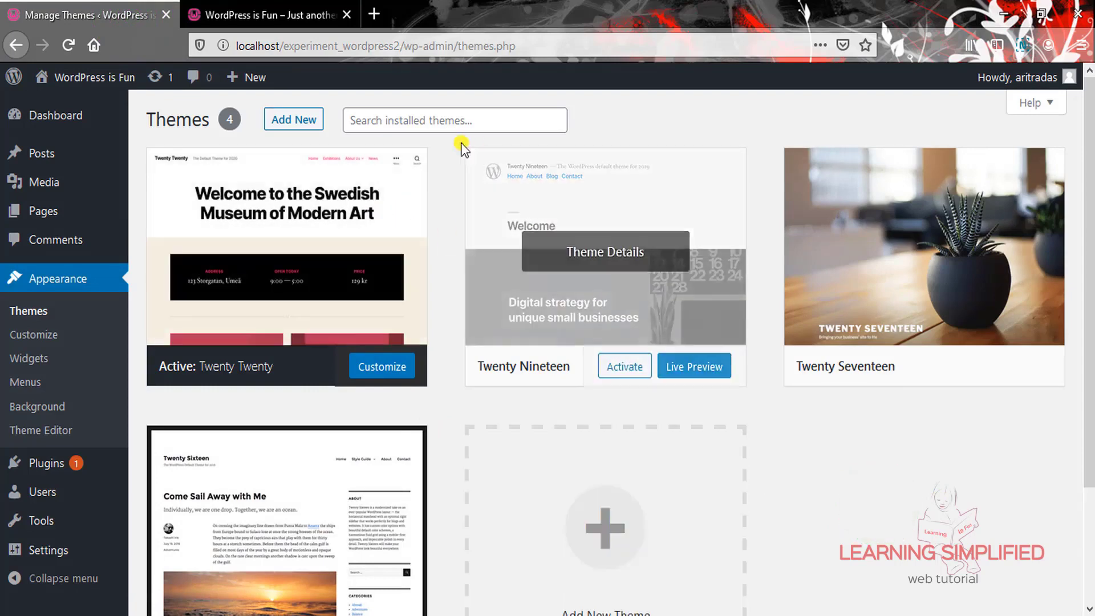
scroll(942, 515, down, 3)
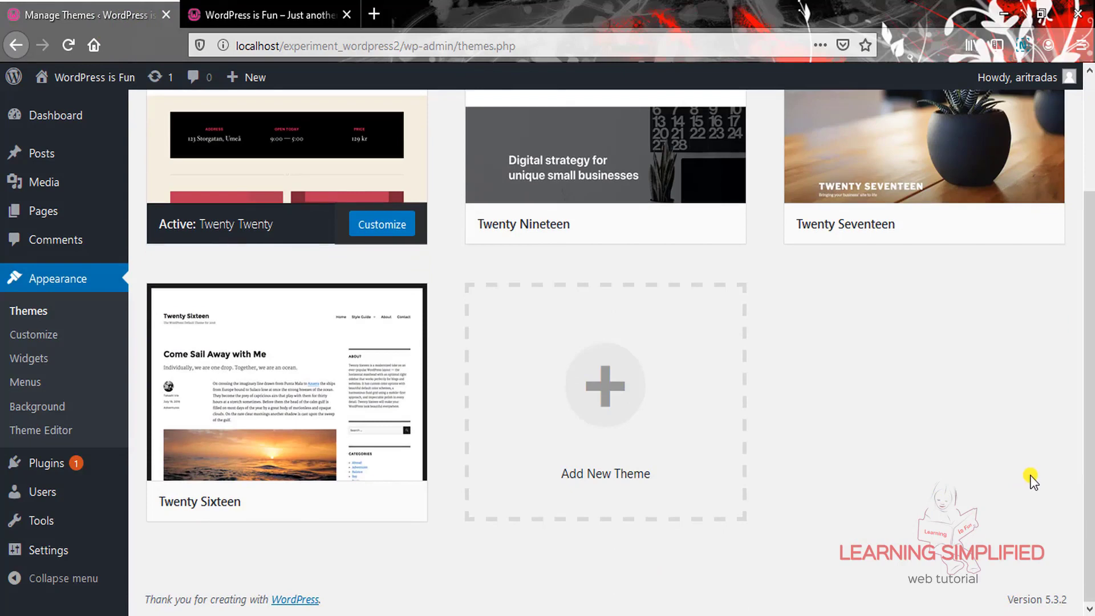
scroll(1003, 487, up, 3)
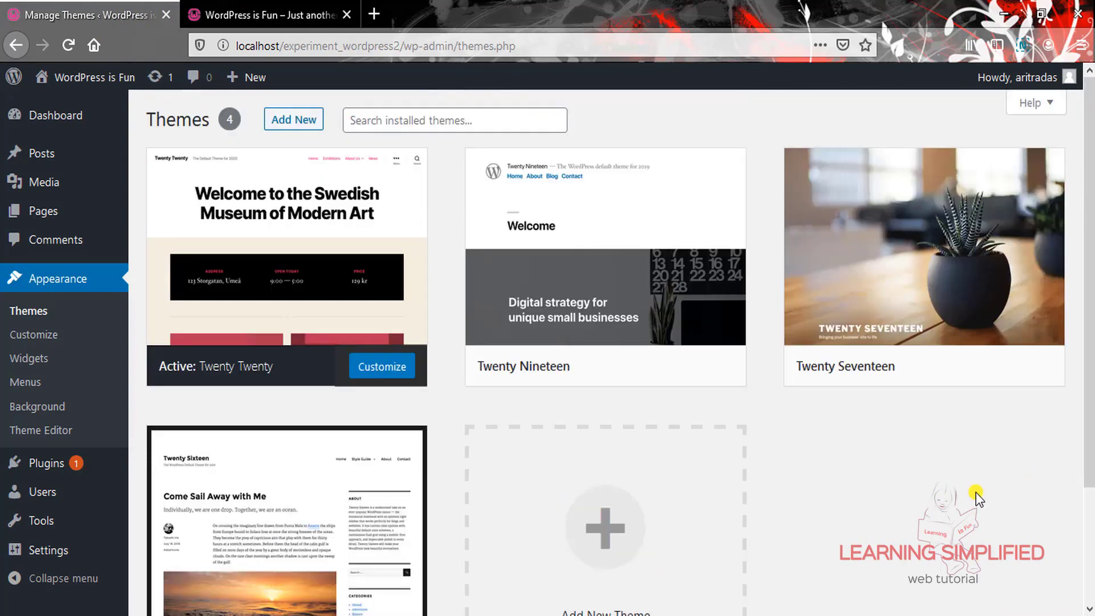